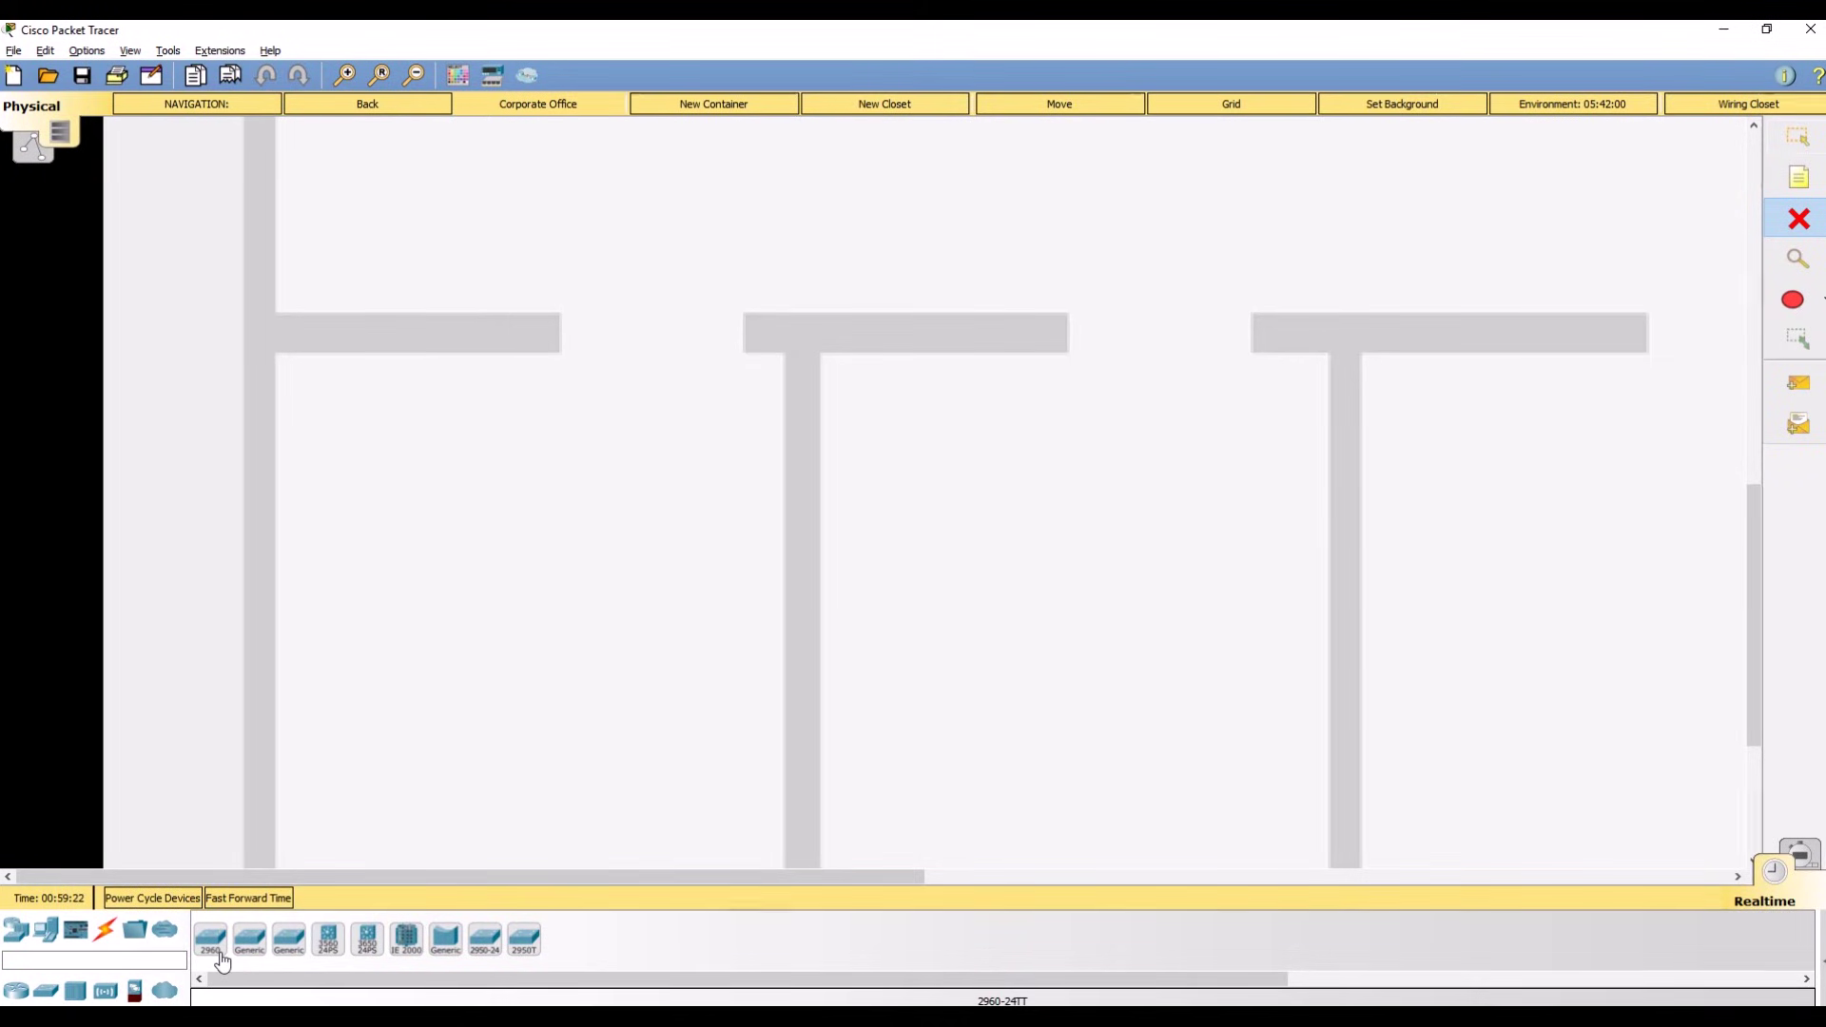
- Place one 2960 switch on the canvas, deleting the extra switch that was added
{"action": "left_click_drag", "start_coordinate": [213, 950], "coordinate": [888, 430]}
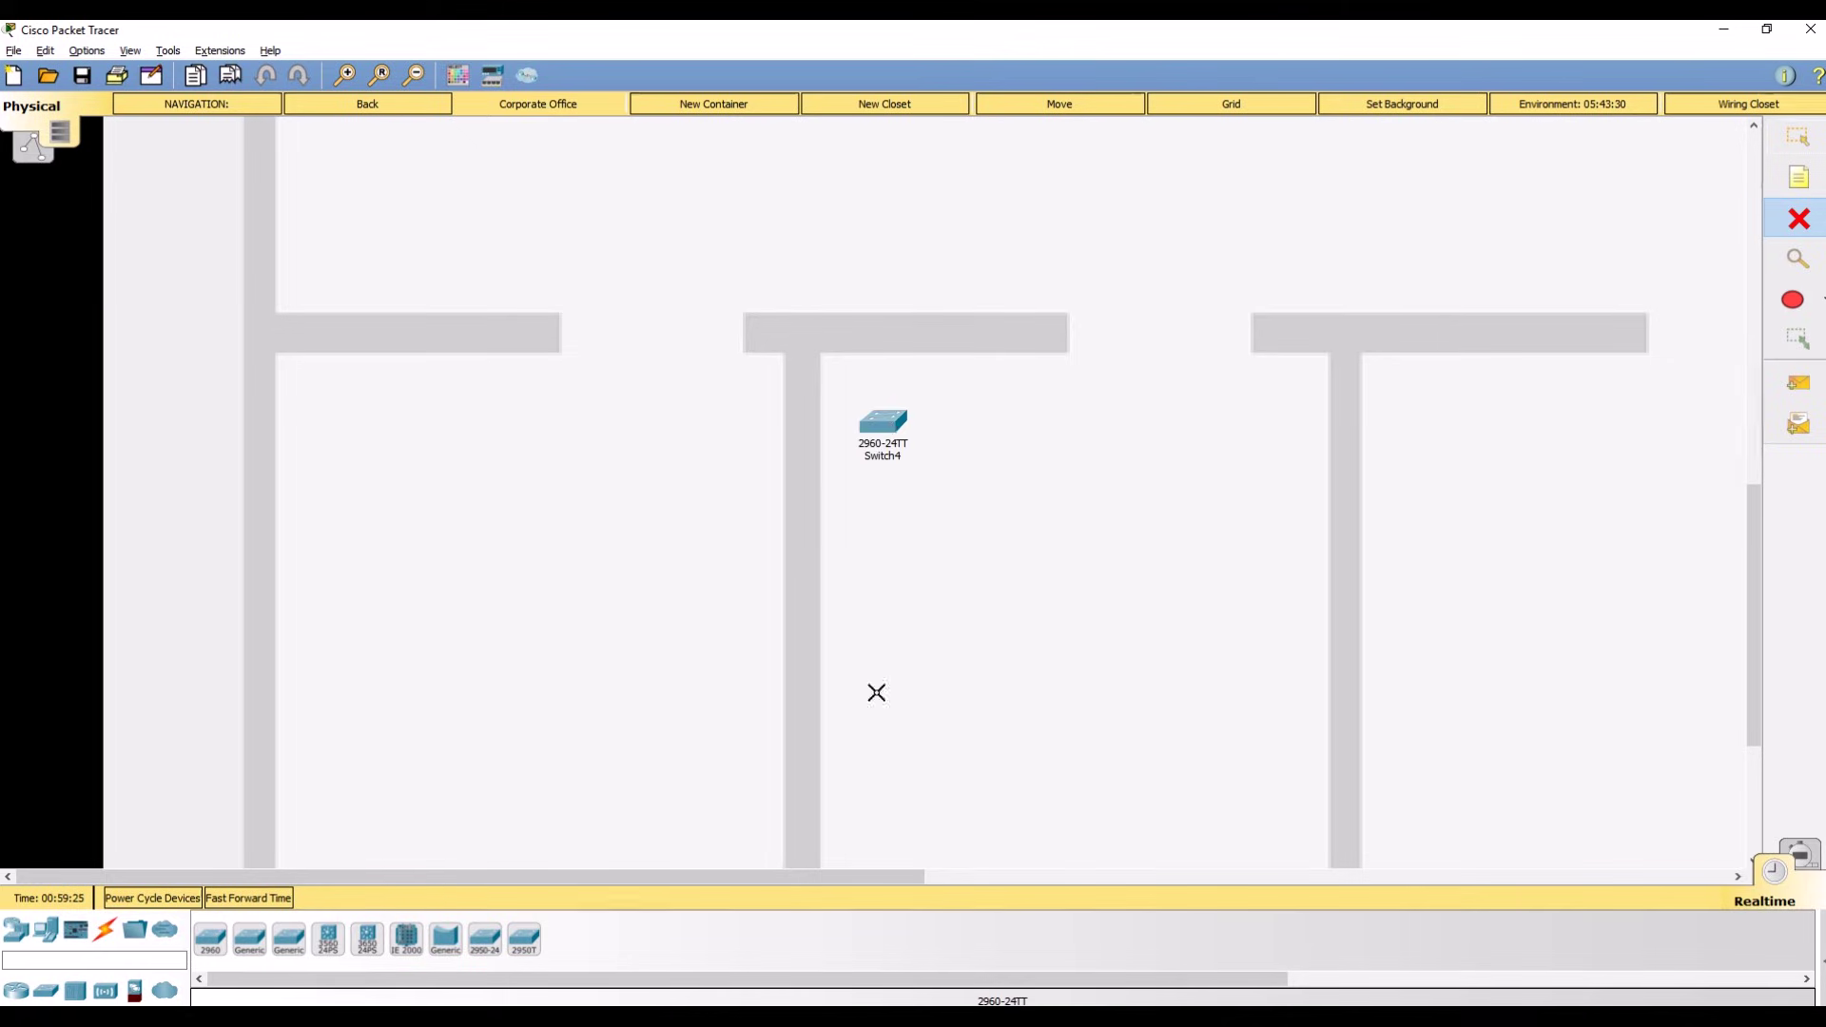
{"action": "left_click", "coordinate": [884, 425]}
{"action": "left_click", "coordinate": [903, 547]}
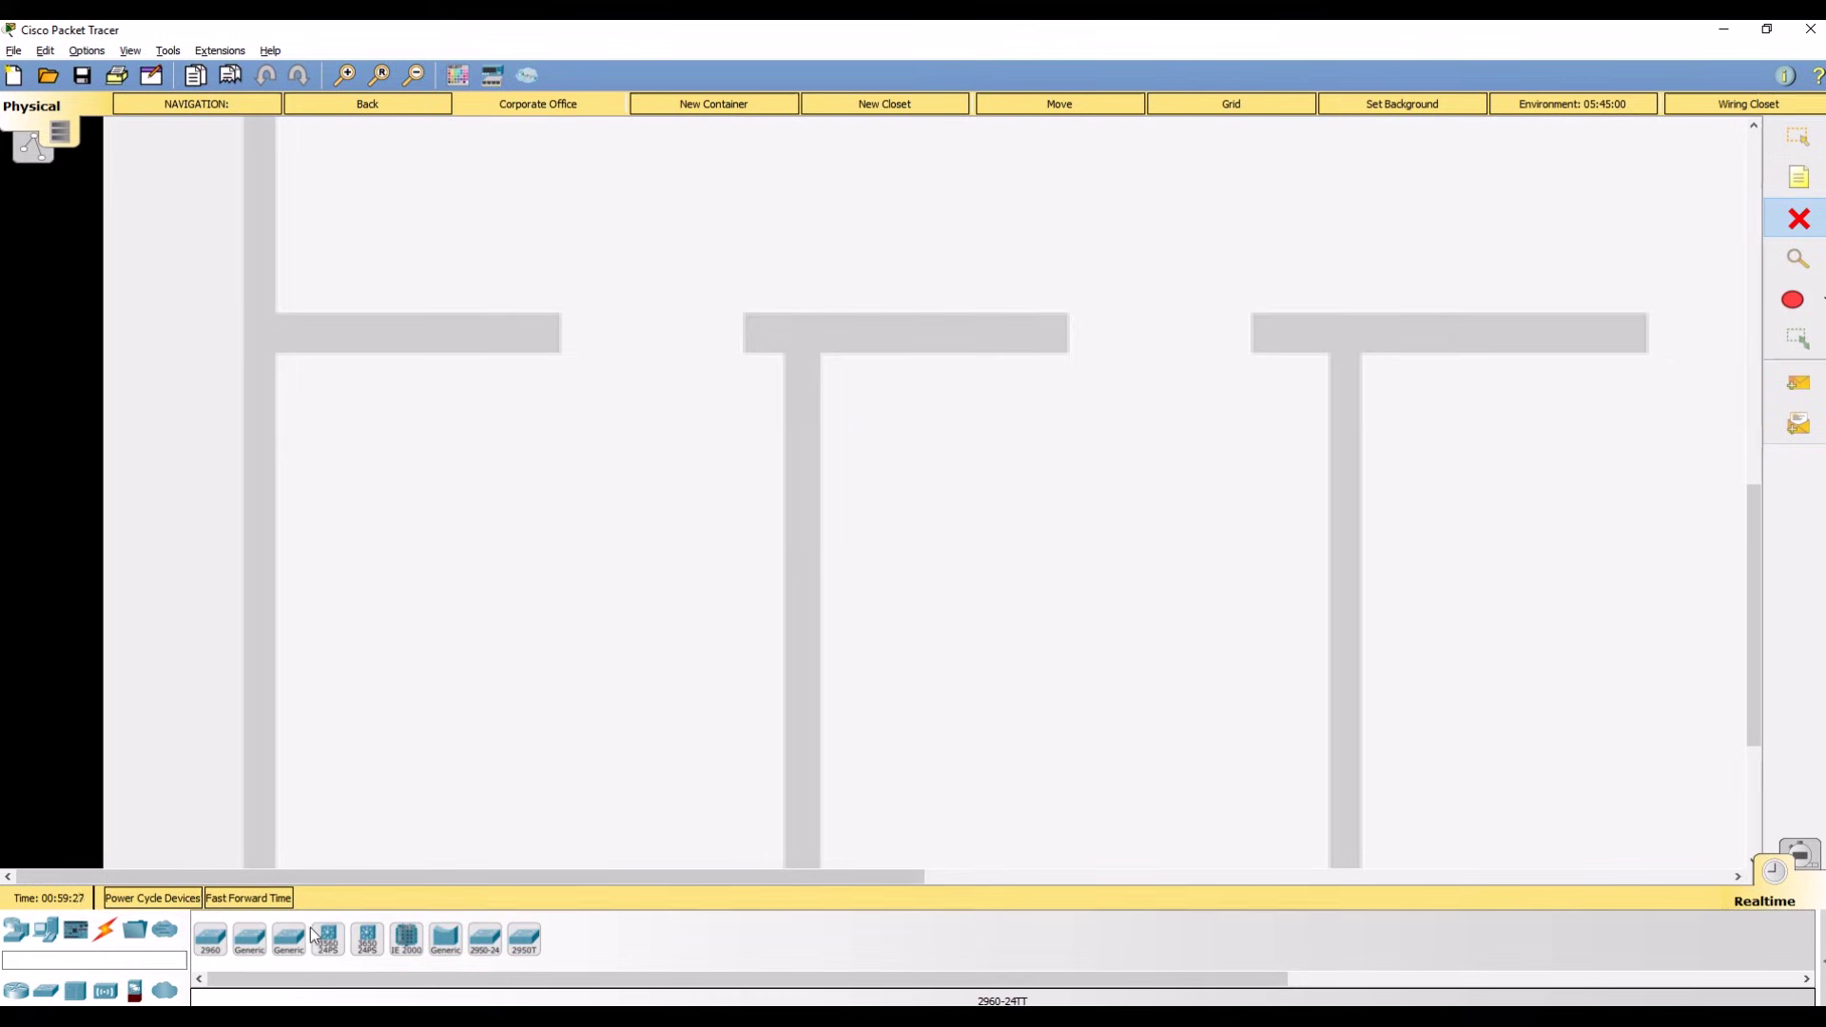
{"action": "left_click_drag", "start_coordinate": [221, 946], "coordinate": [882, 318]}
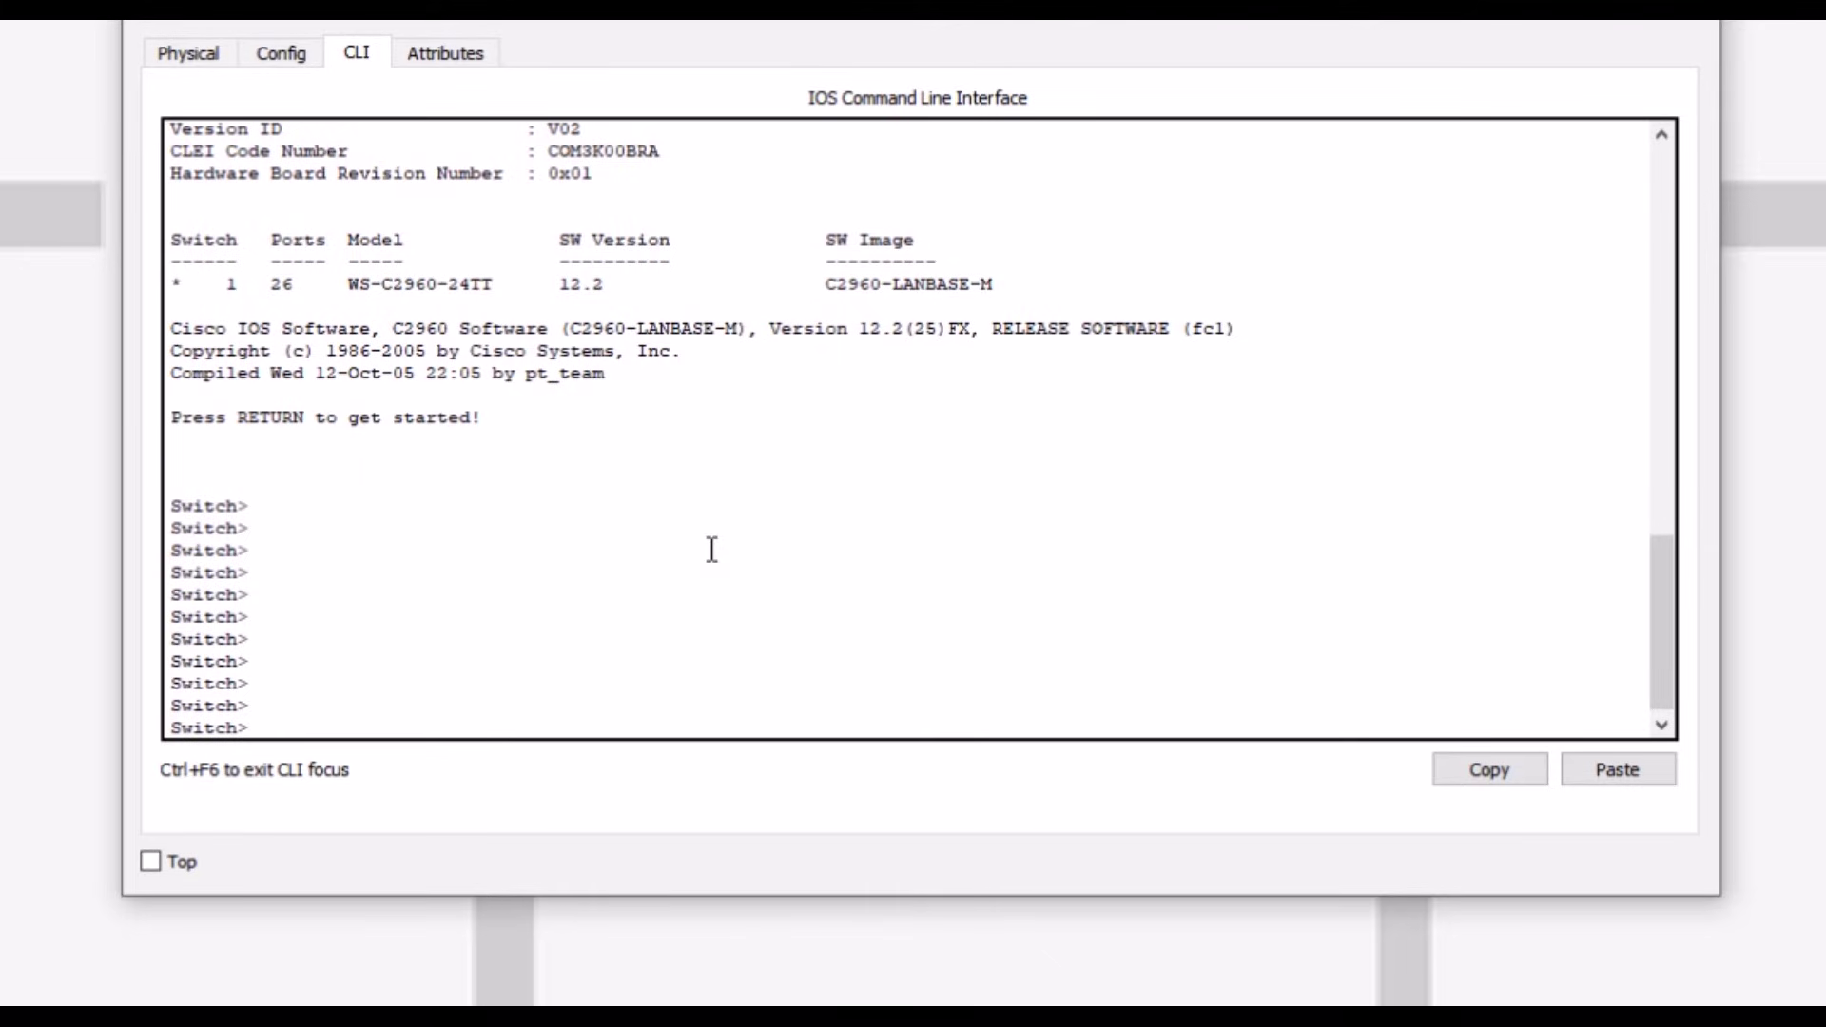
- Run show vlan and highlight the fddi-default VLAN line in the output
{"action": "type", "text": "show vlan"}
{"action": "key", "text": "Return"}
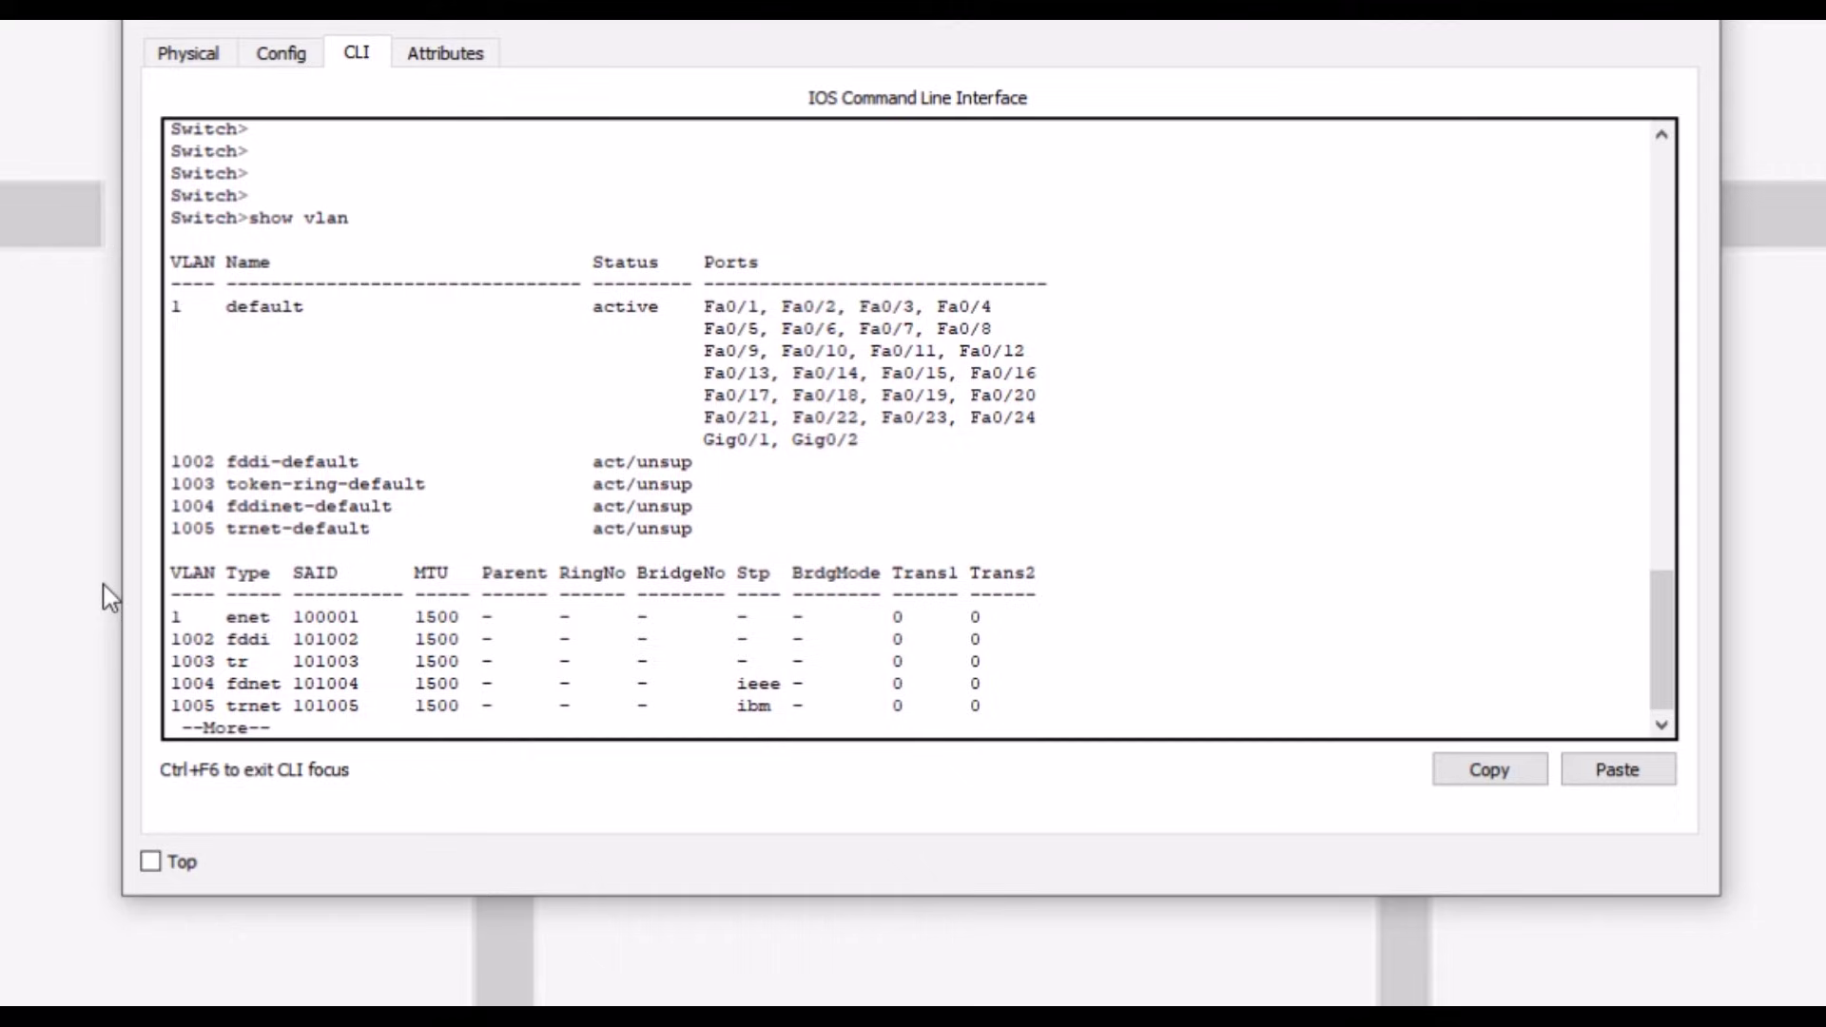
{"action": "left_click_drag", "start_coordinate": [173, 462], "coordinate": [203, 485]}
{"action": "right_click", "coordinate": [202, 485]}
{"action": "left_click", "coordinate": [195, 462]}
- Highlight the default VLAN entries with all ports in VLAN 1, then page through the remaining output
{"action": "left_click_drag", "start_coordinate": [174, 306], "coordinate": [614, 548]}
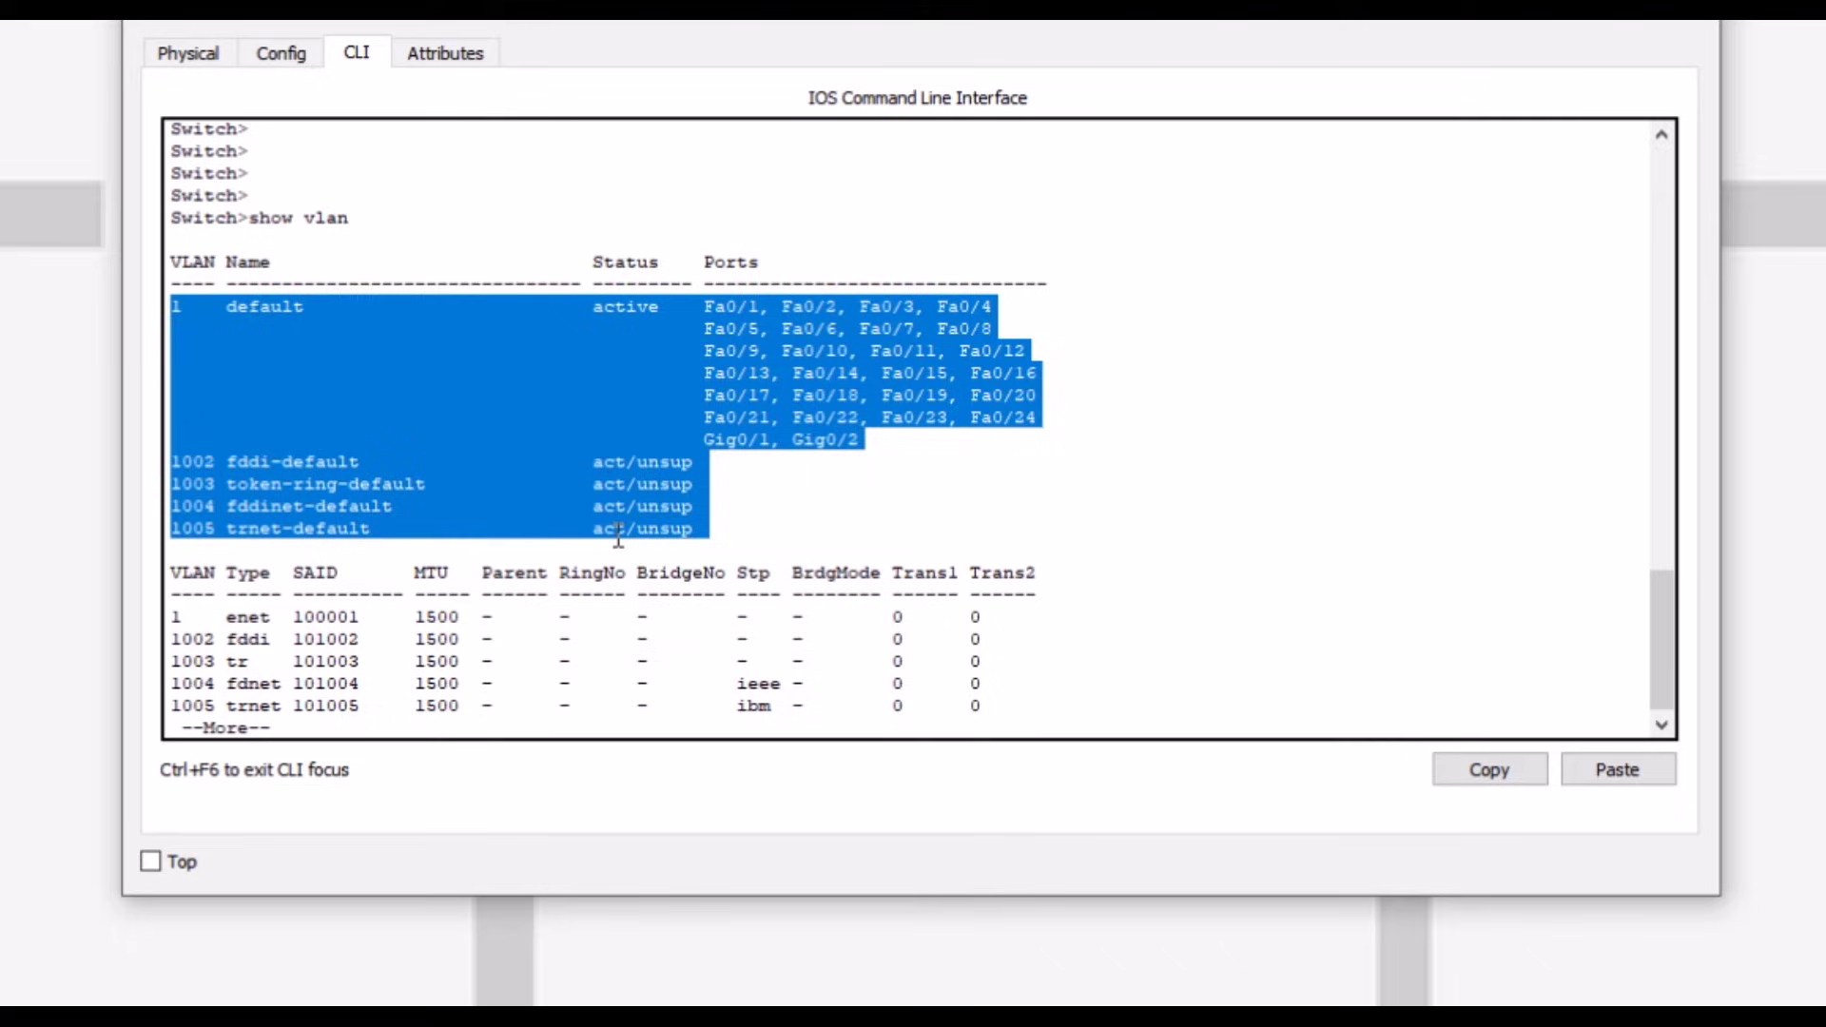
{"action": "left_click", "coordinate": [799, 335]}
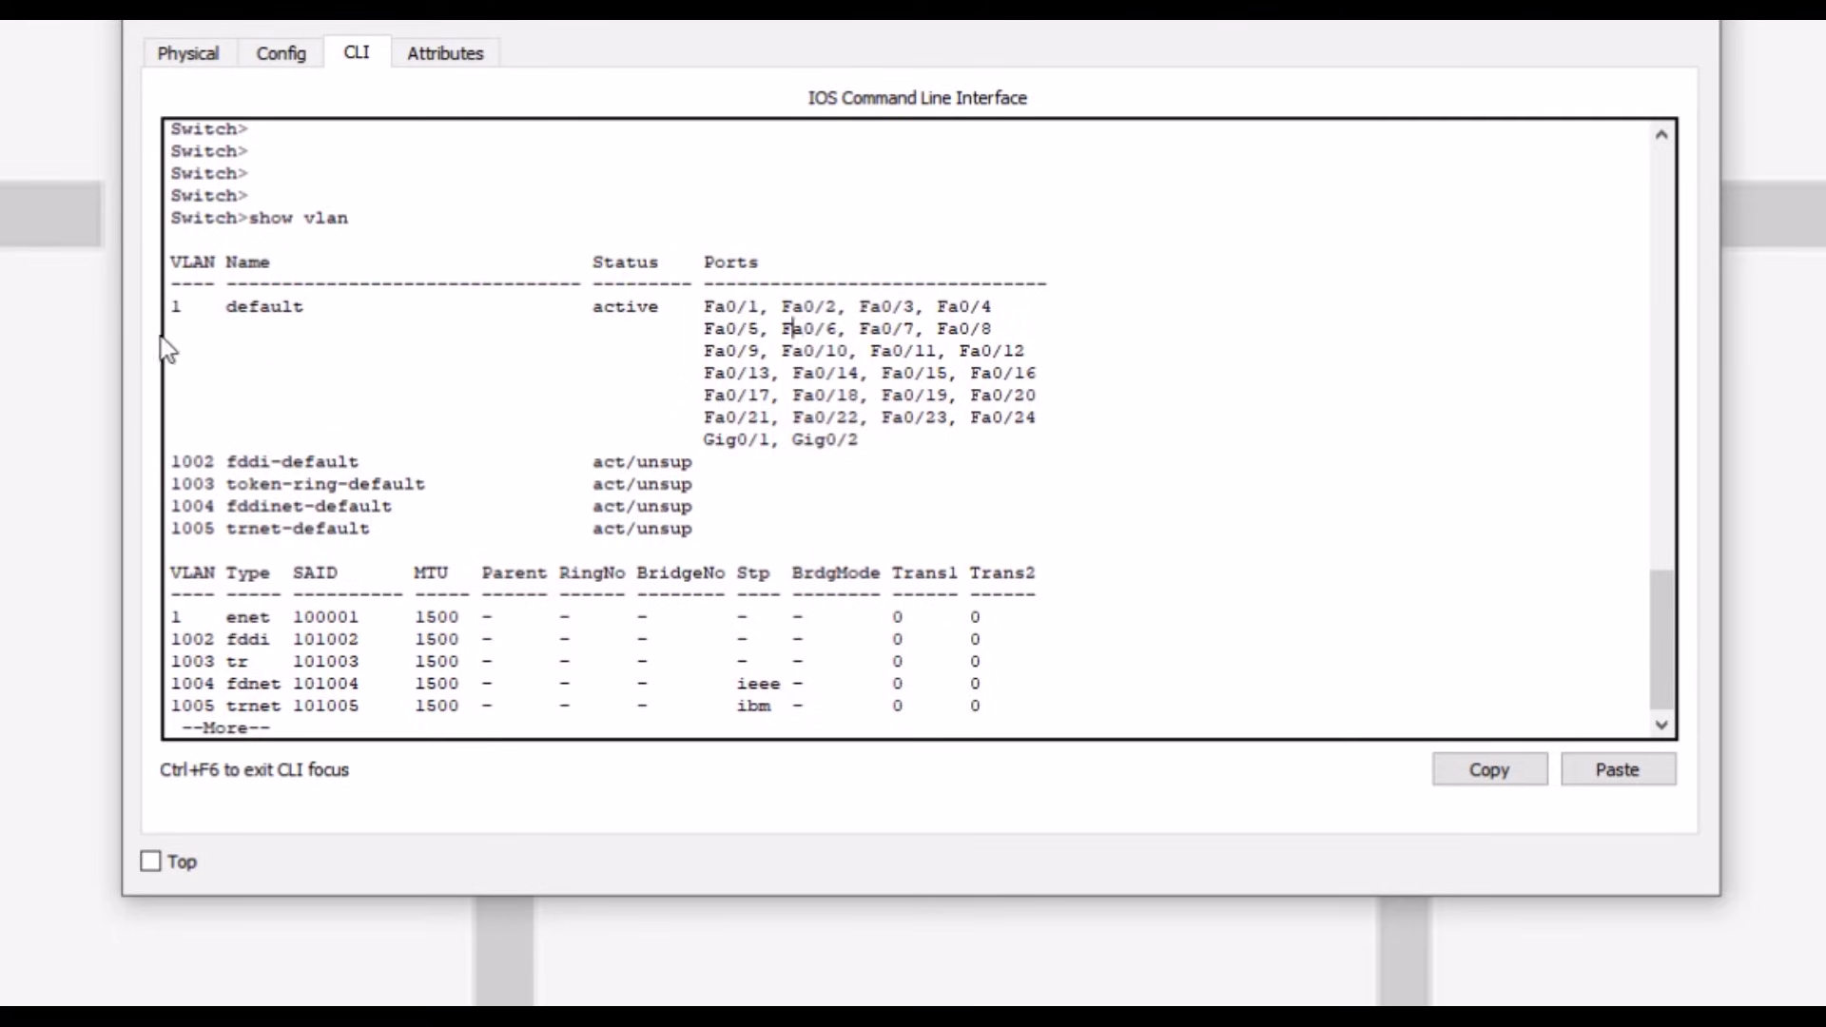
{"action": "left_click", "coordinate": [1068, 523]}
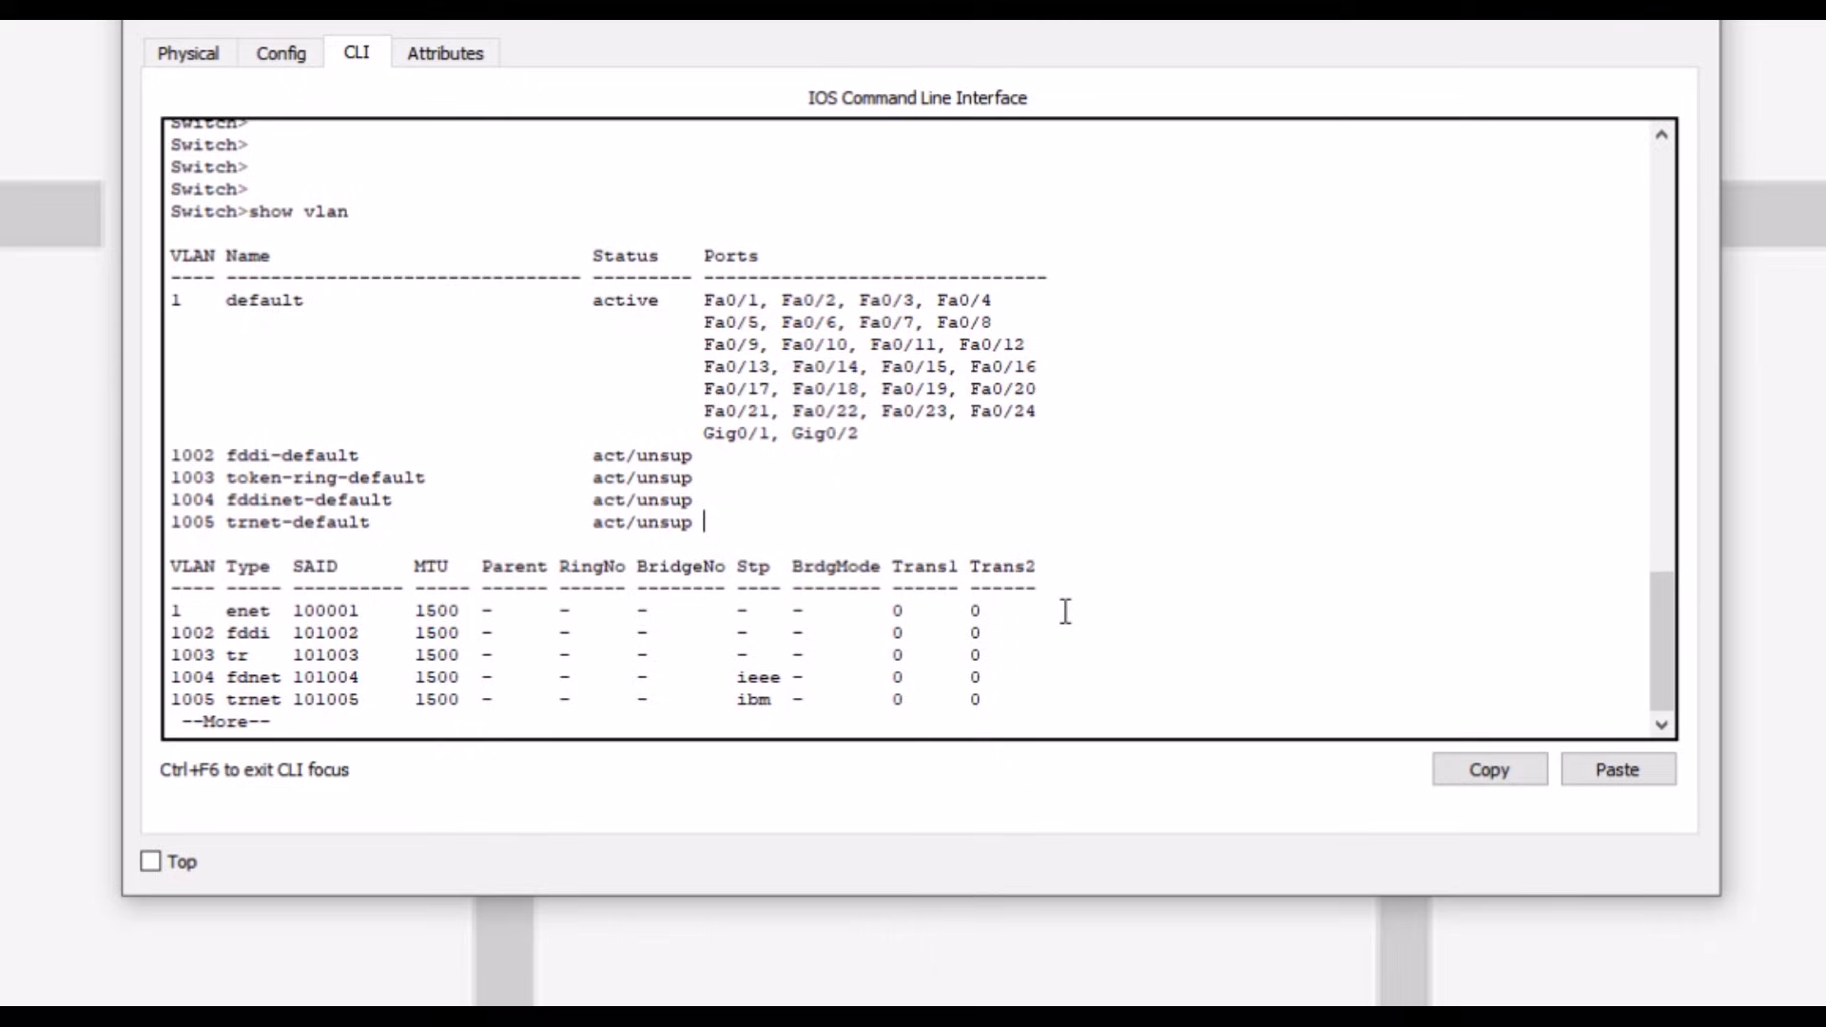
{"action": "key", "text": "Return"}
{"action": "key", "text": "Return"}
{"action": "key", "text": "Return"}
{"action": "key", "text": "Return"}
{"action": "key", "text": "Return"}
{"action": "key", "text": "Return"}
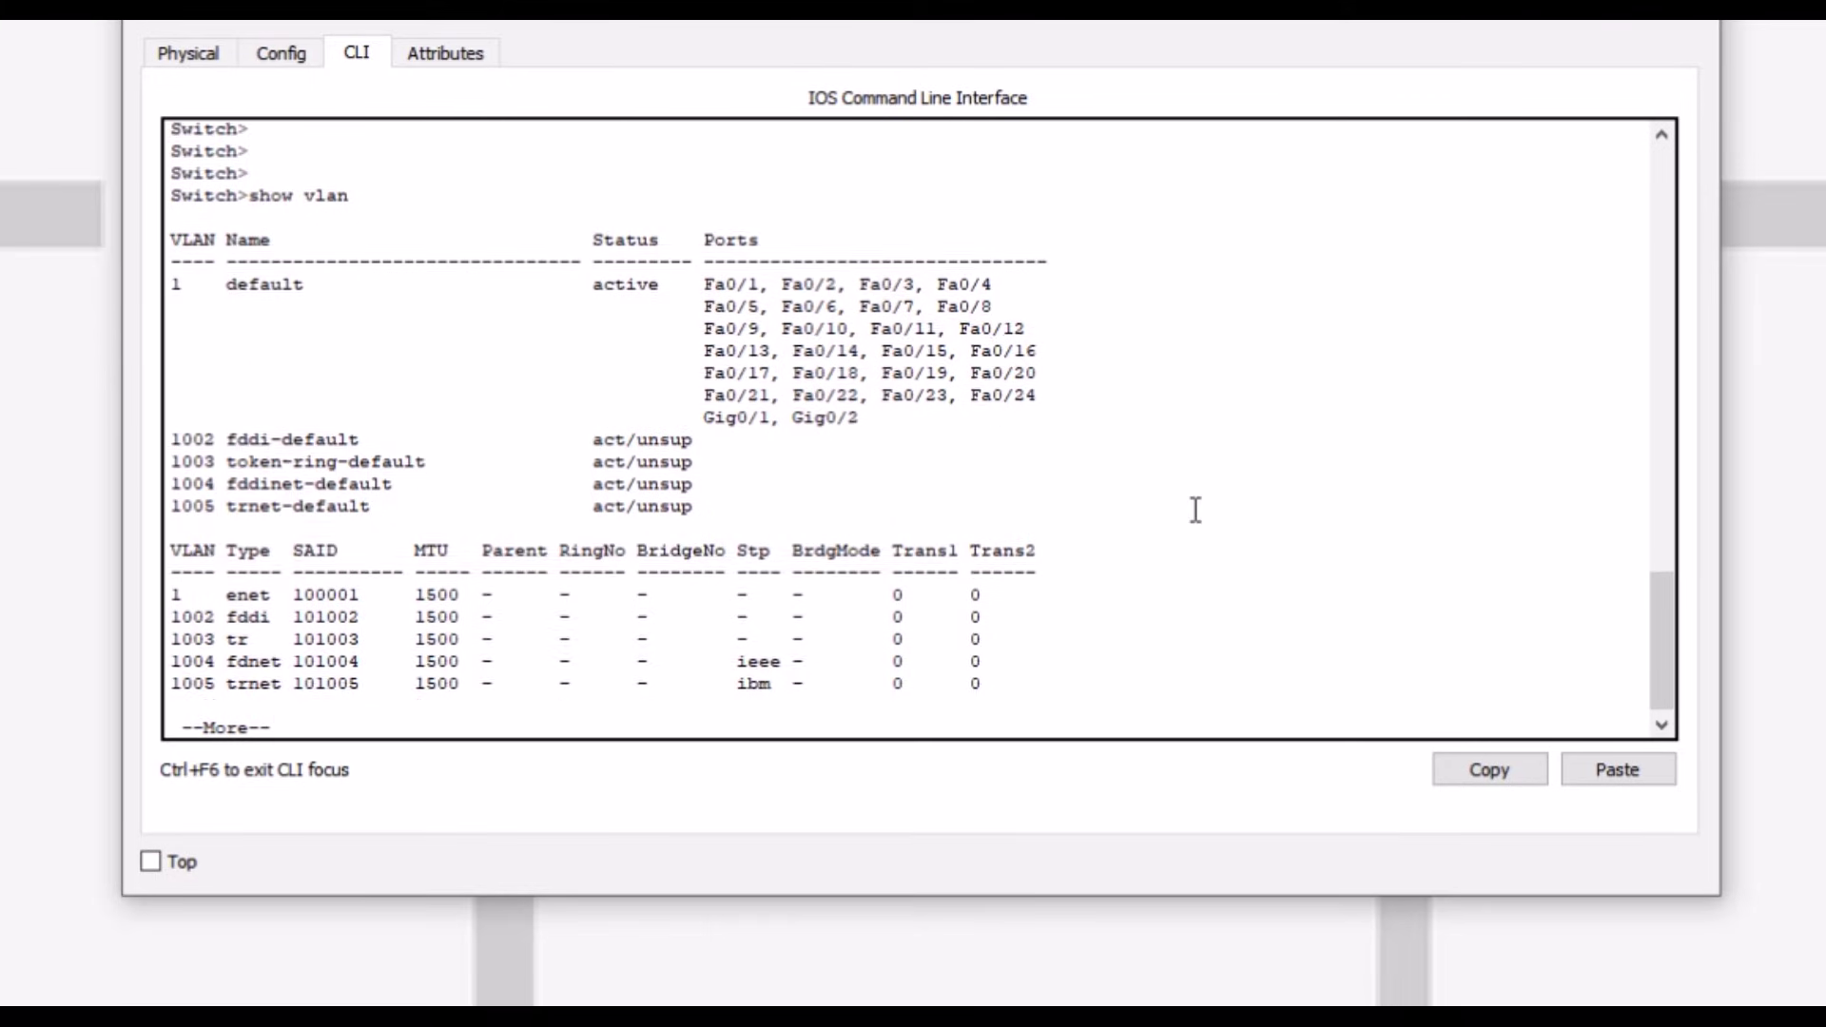
{"action": "key", "text": "Return"}
{"action": "key", "text": "Return"}
{"action": "key", "text": "Return"}
{"action": "key", "text": "Return"}
{"action": "key", "text": "Return"}
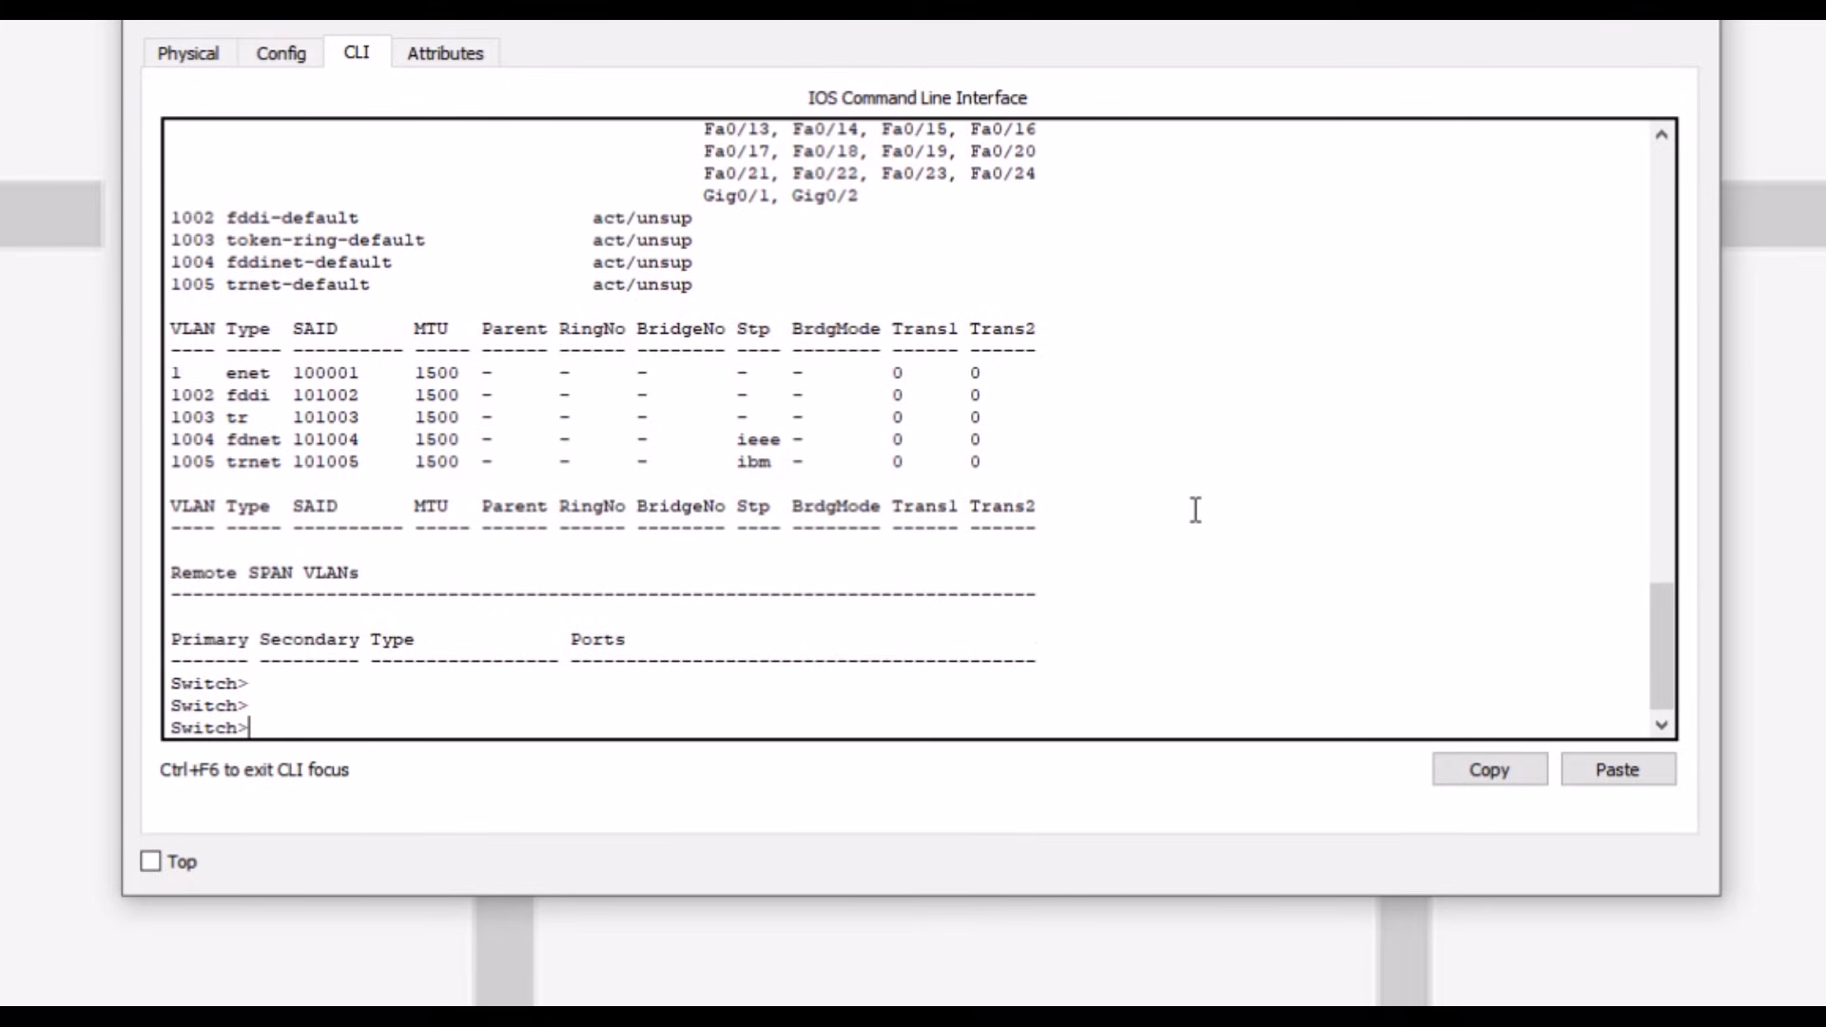
- Enter privileged and global configuration modes and create VLAN 2 with vlan 2
{"action": "type", "text": "en"}
{"action": "key", "text": "Return"}
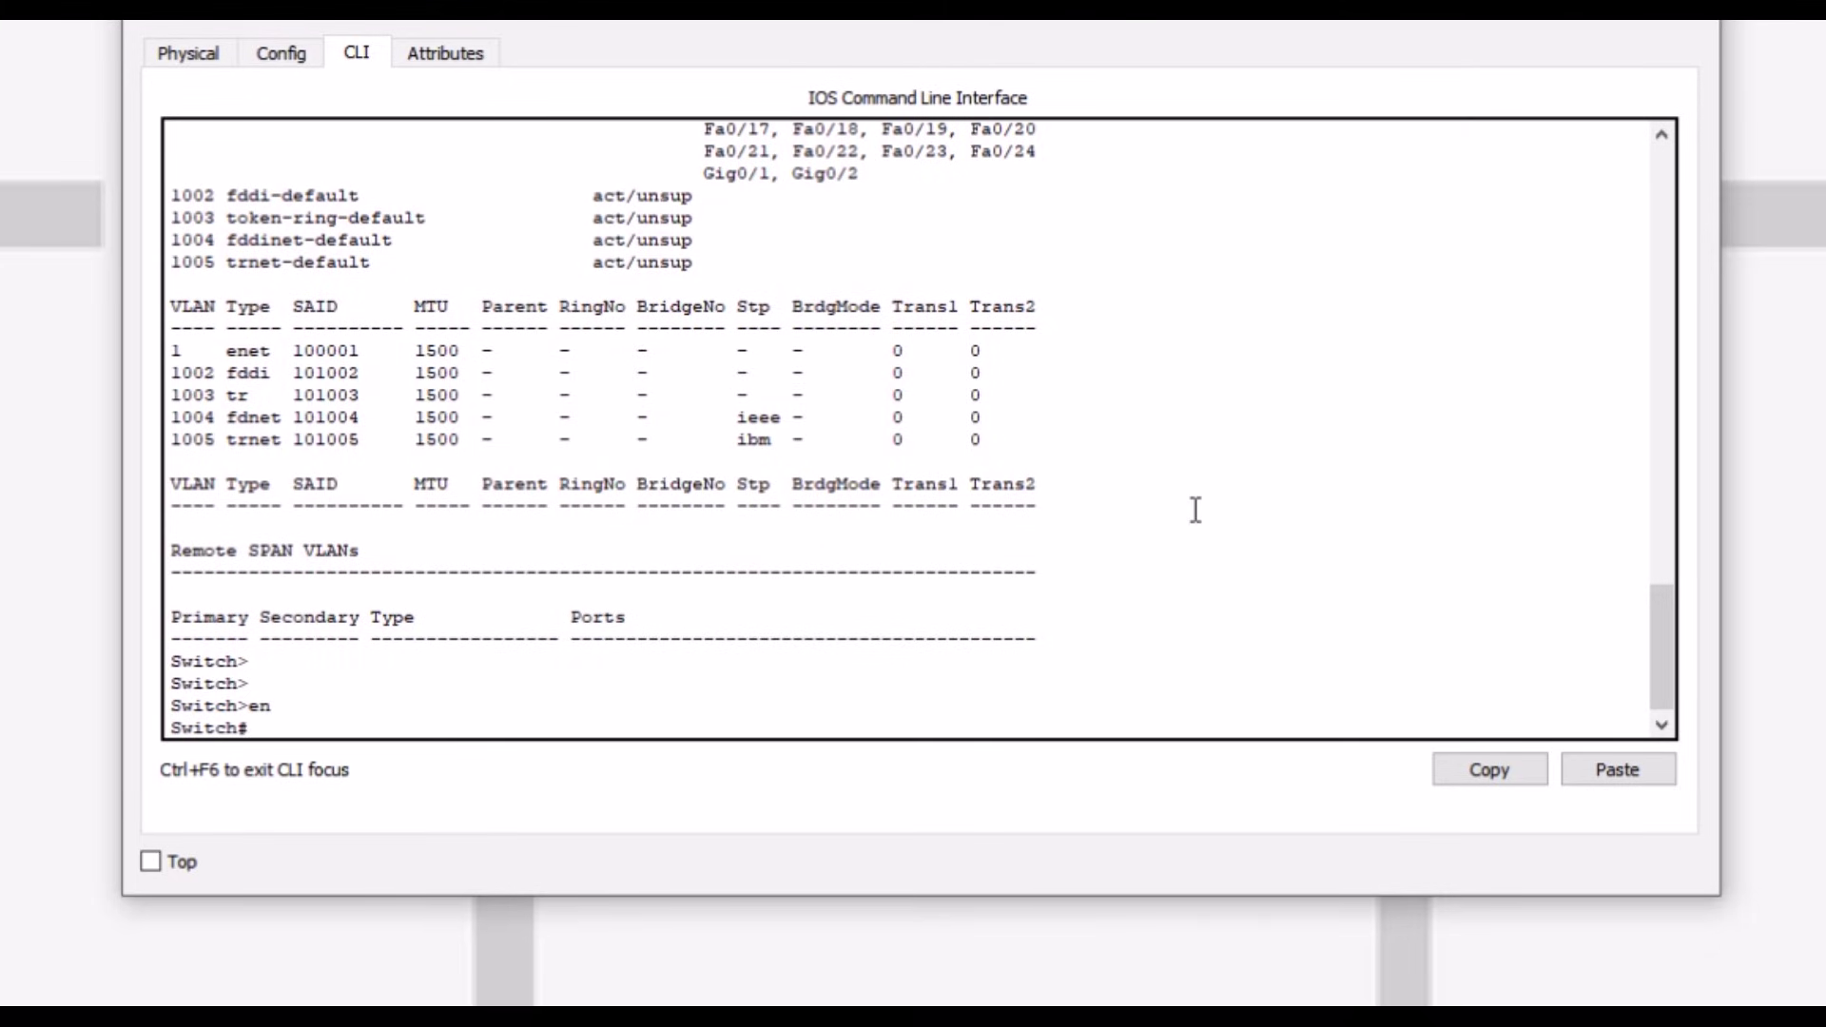
{"action": "type", "text": "configure terminal"}
{"action": "key", "text": "Return"}
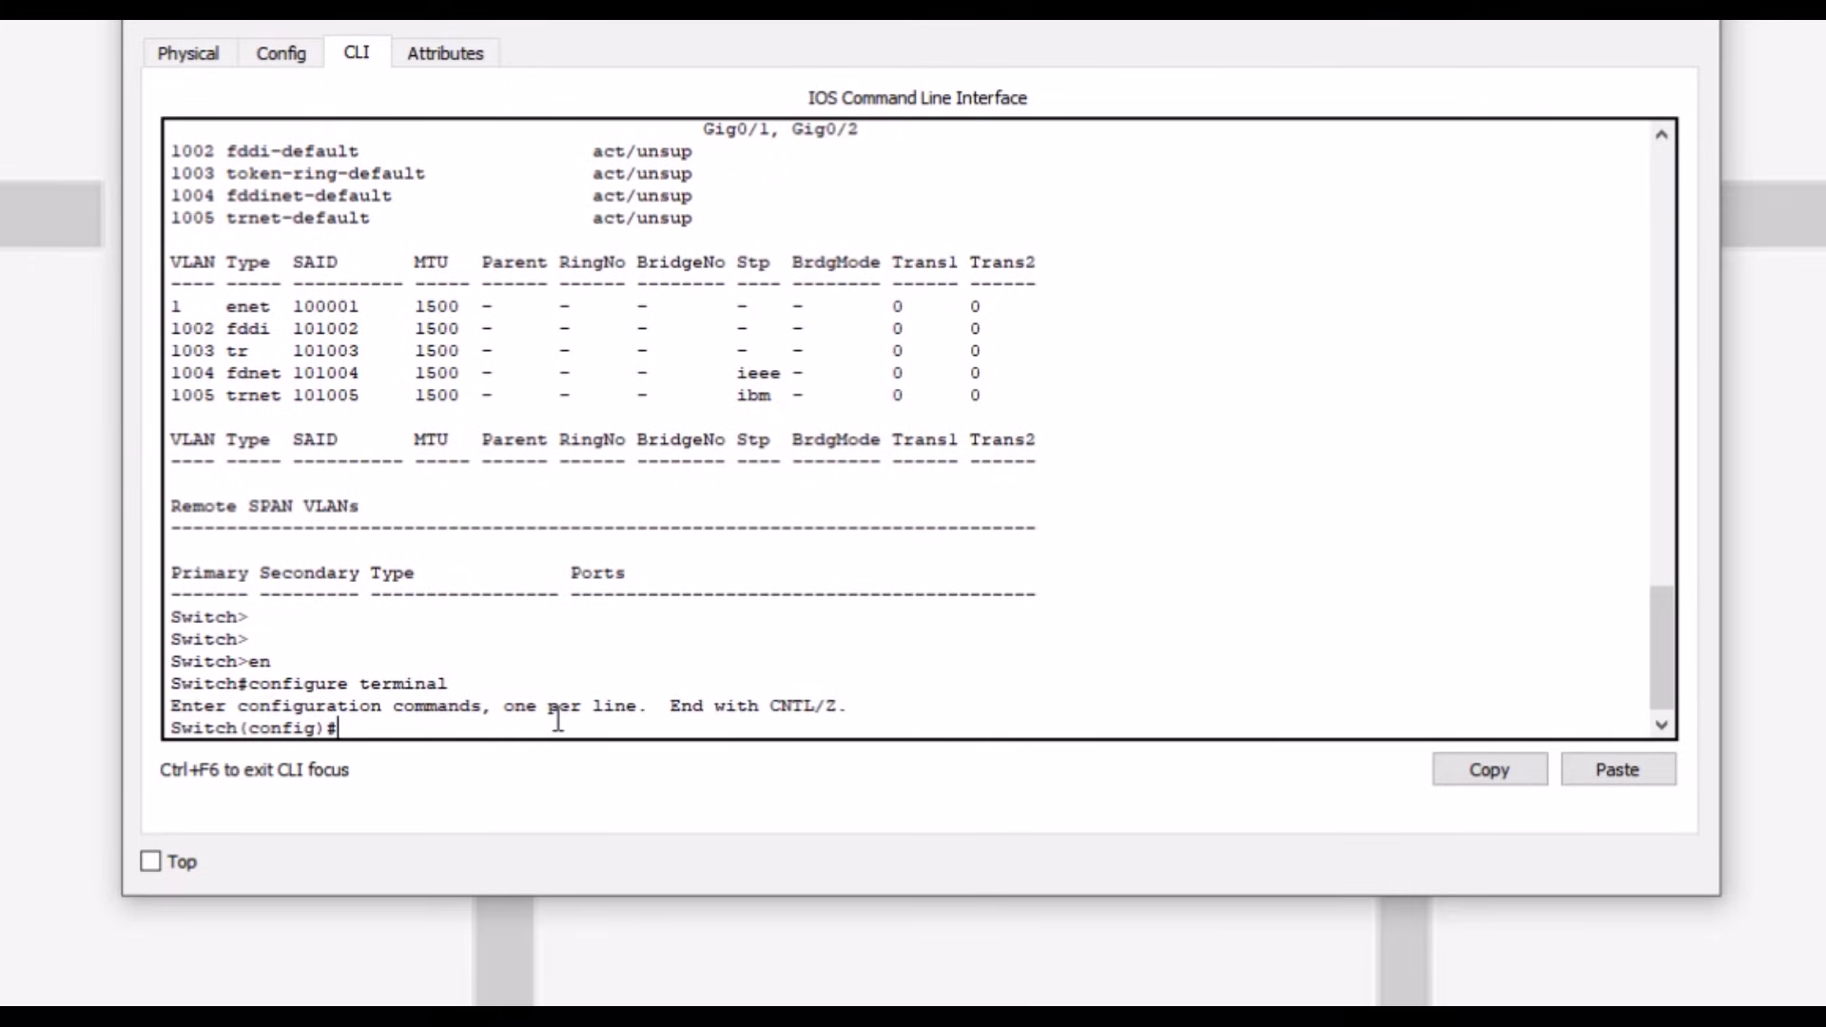
{"action": "type", "text": "vlan 2"}
{"action": "key", "text": "Return"}
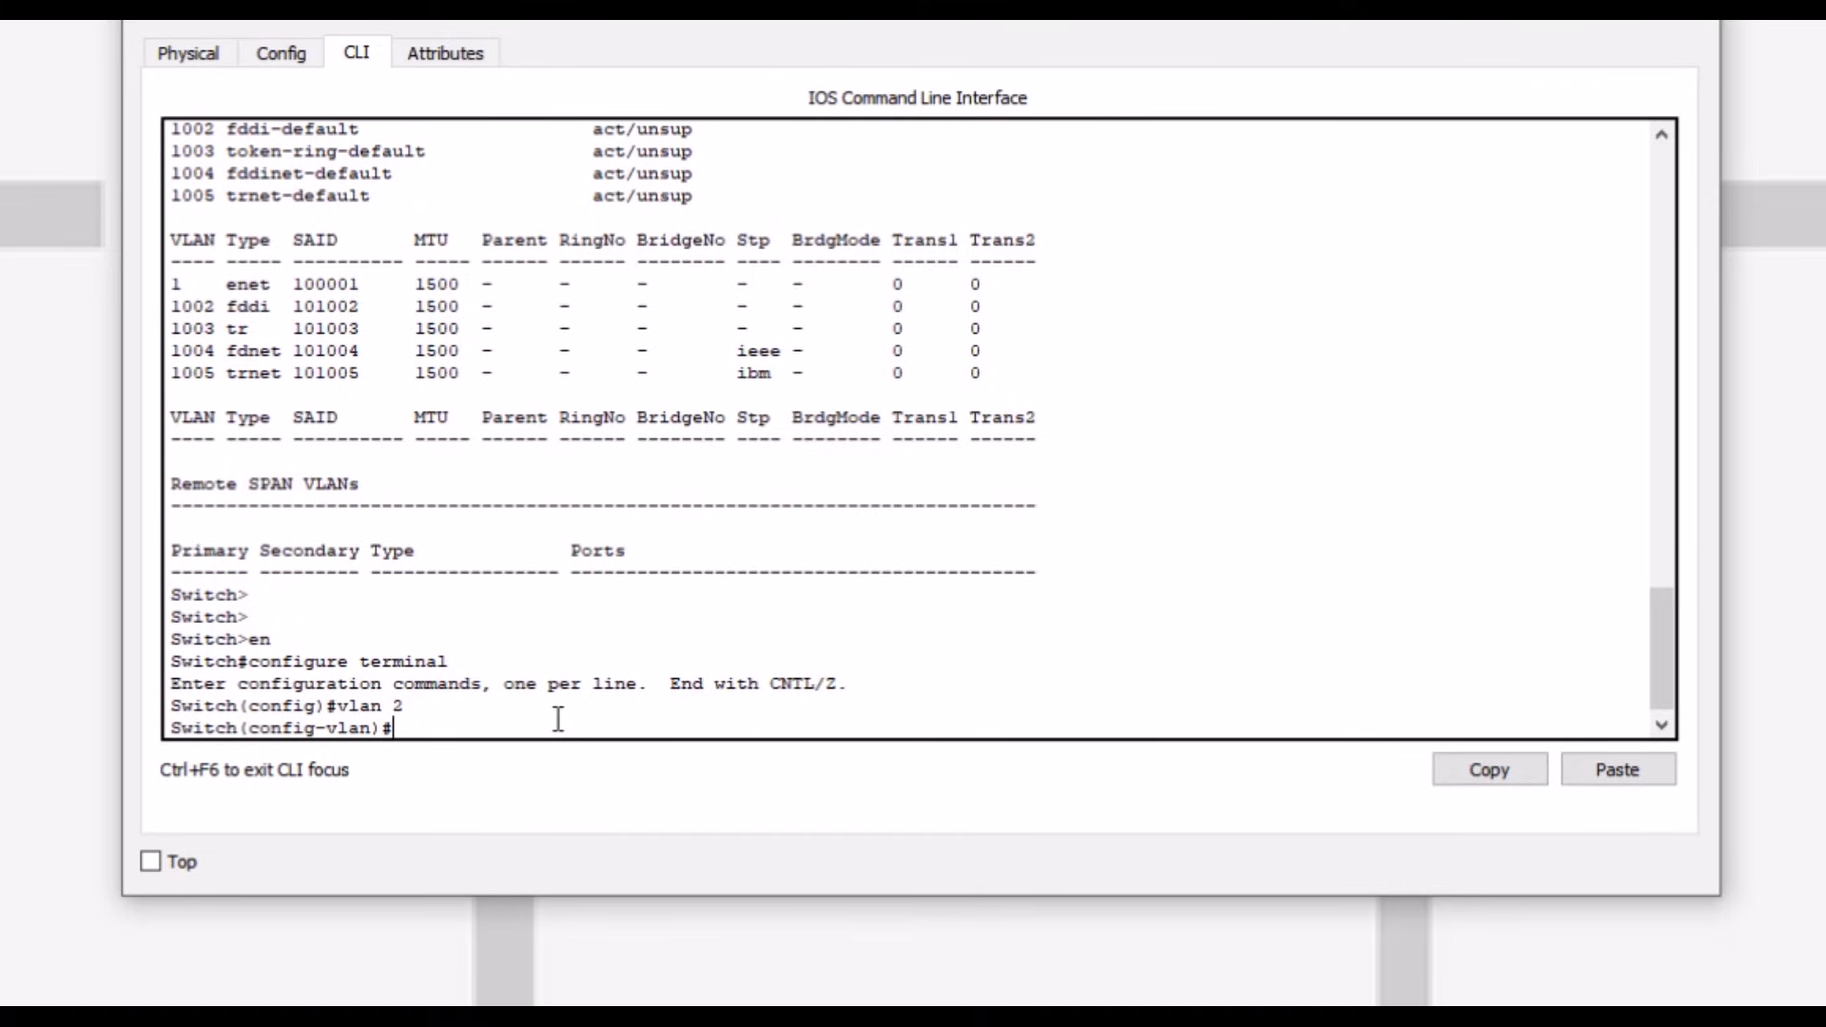
- Name VLAN 2 BUTTER and return to the privileged prompt with end
{"action": "type", "text": "name BUTTER"}
{"action": "key", "text": "Return"}
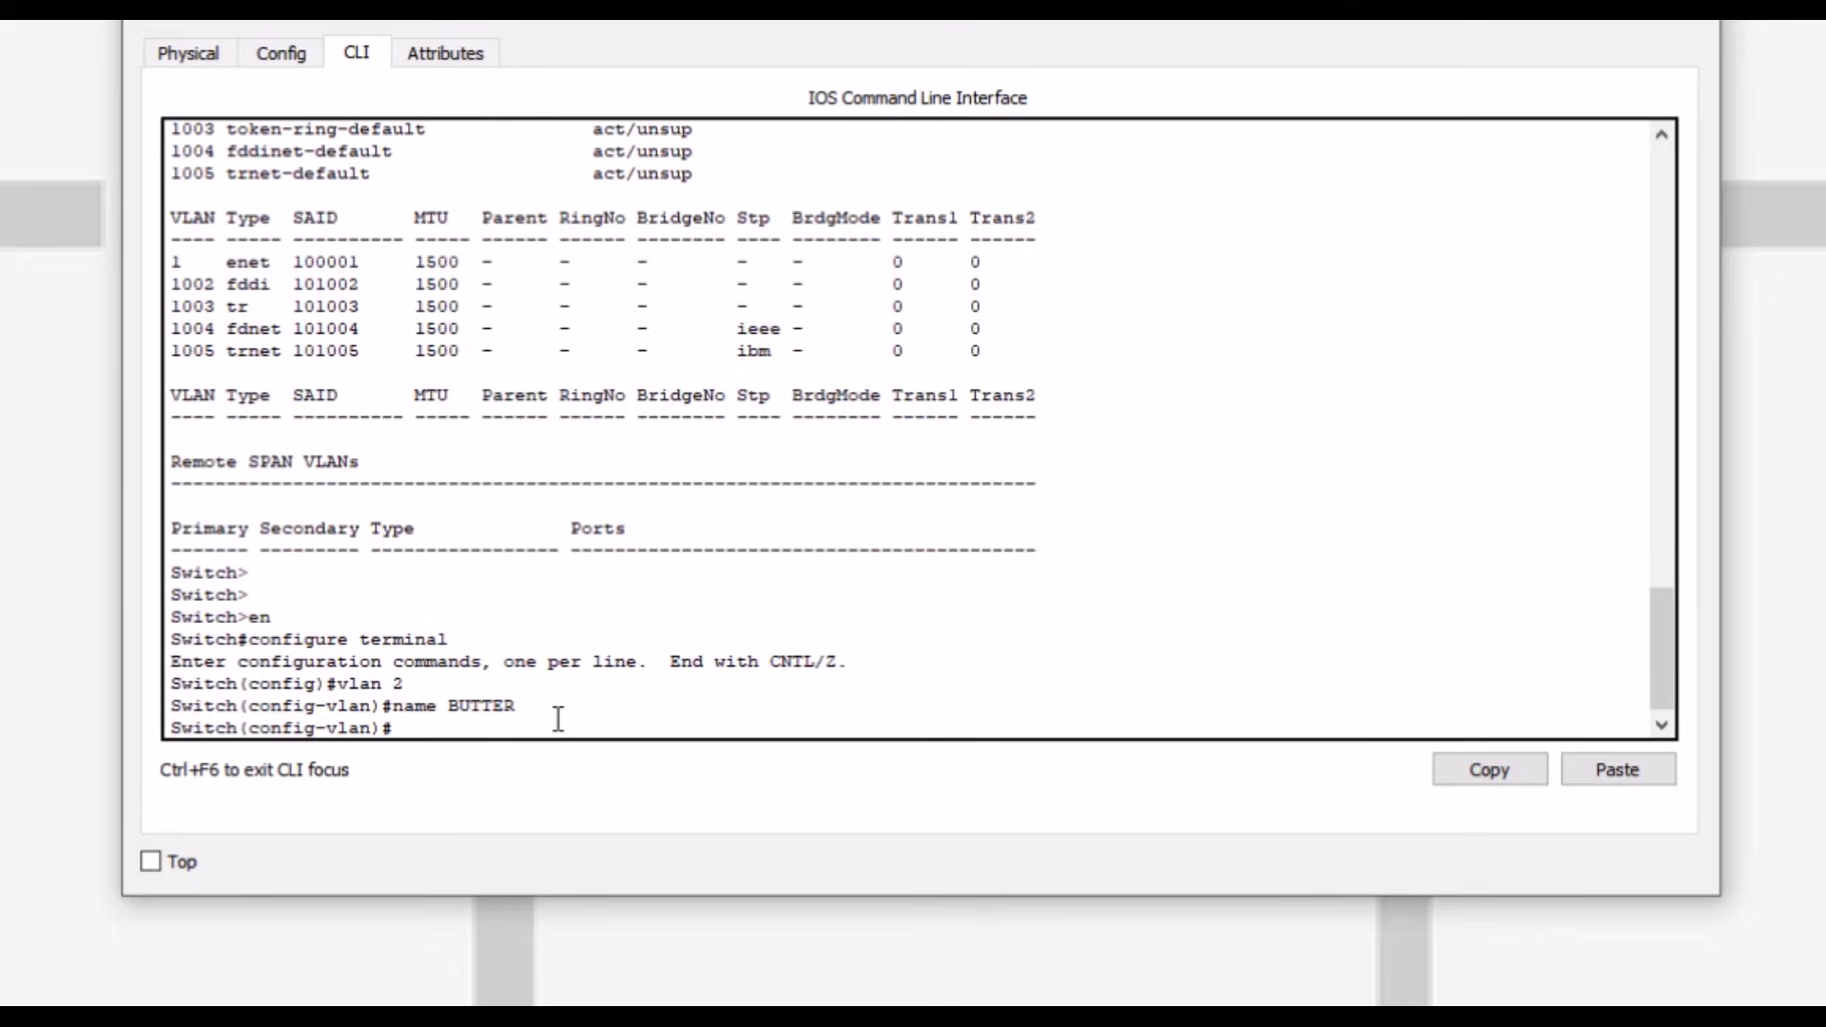
{"action": "type", "text": "end"}
{"action": "key", "text": "Return"}
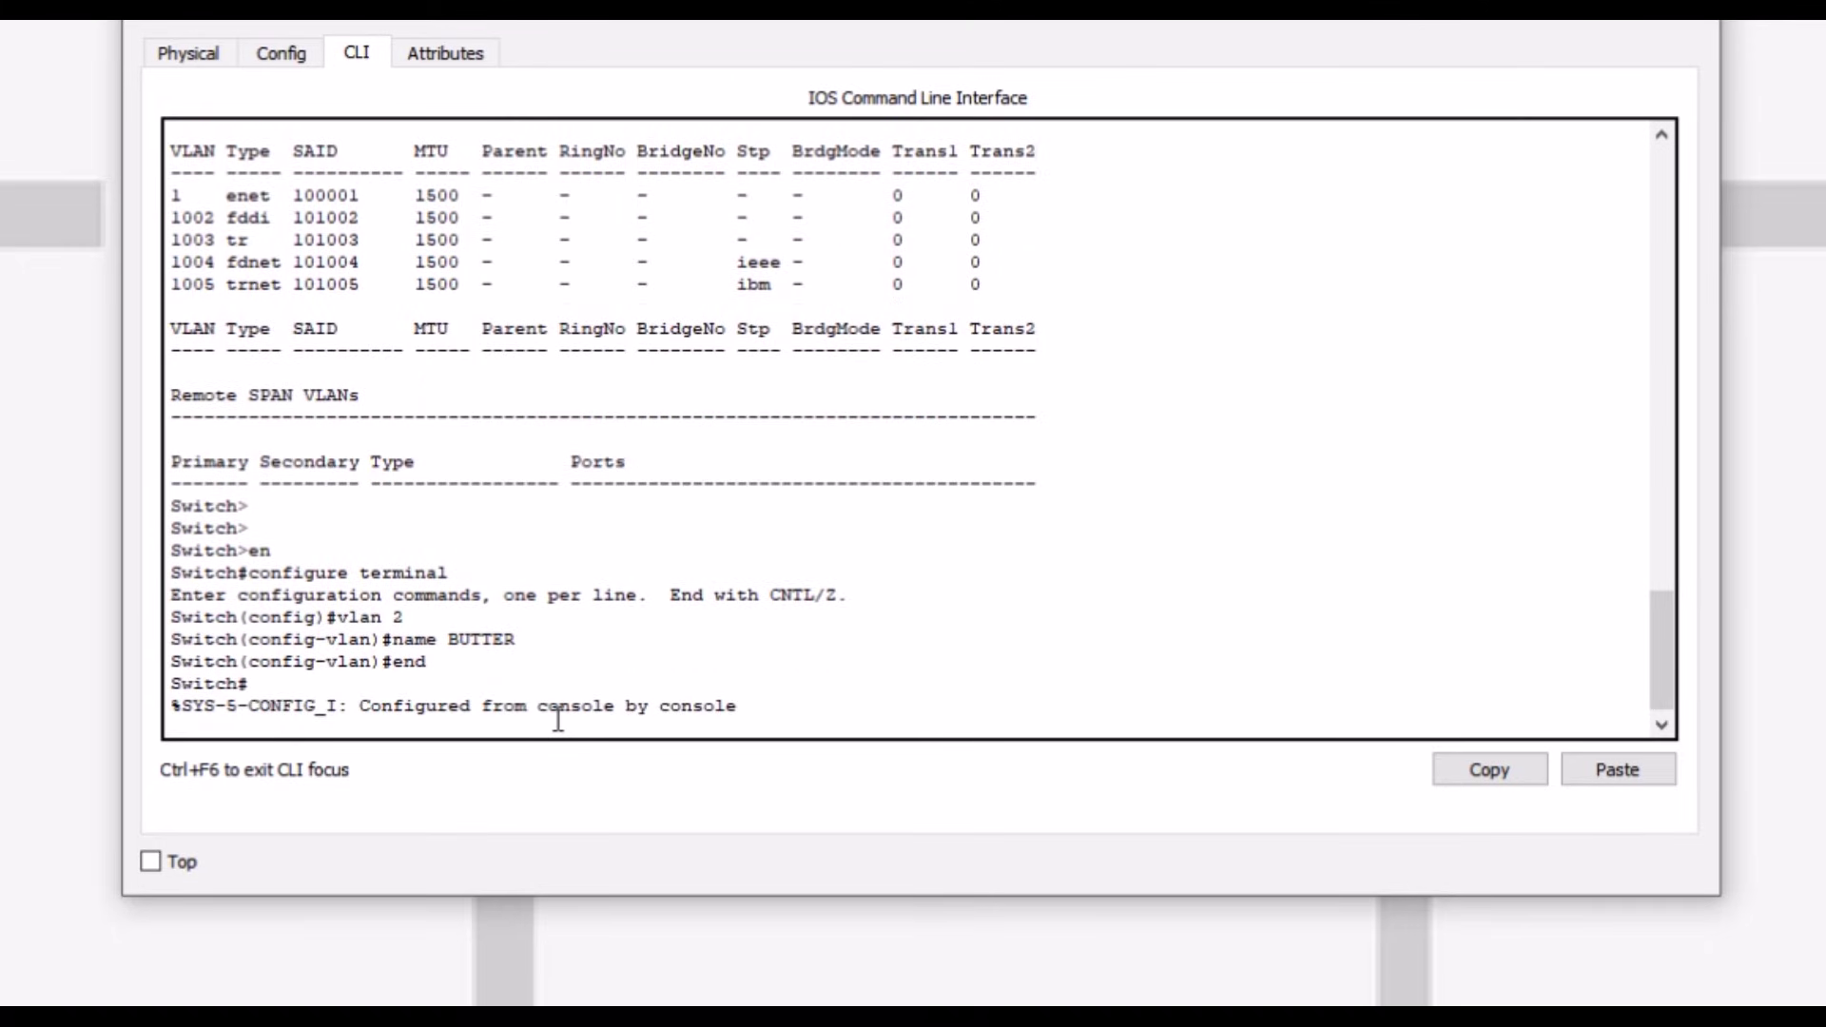
{"action": "key", "text": "Return"}
{"action": "key", "text": "Return"}
{"action": "key", "text": "Return"}
{"action": "key", "text": "Return"}
{"action": "key", "text": "Return"}
{"action": "key", "text": "Return"}
{"action": "key", "text": "Return"}
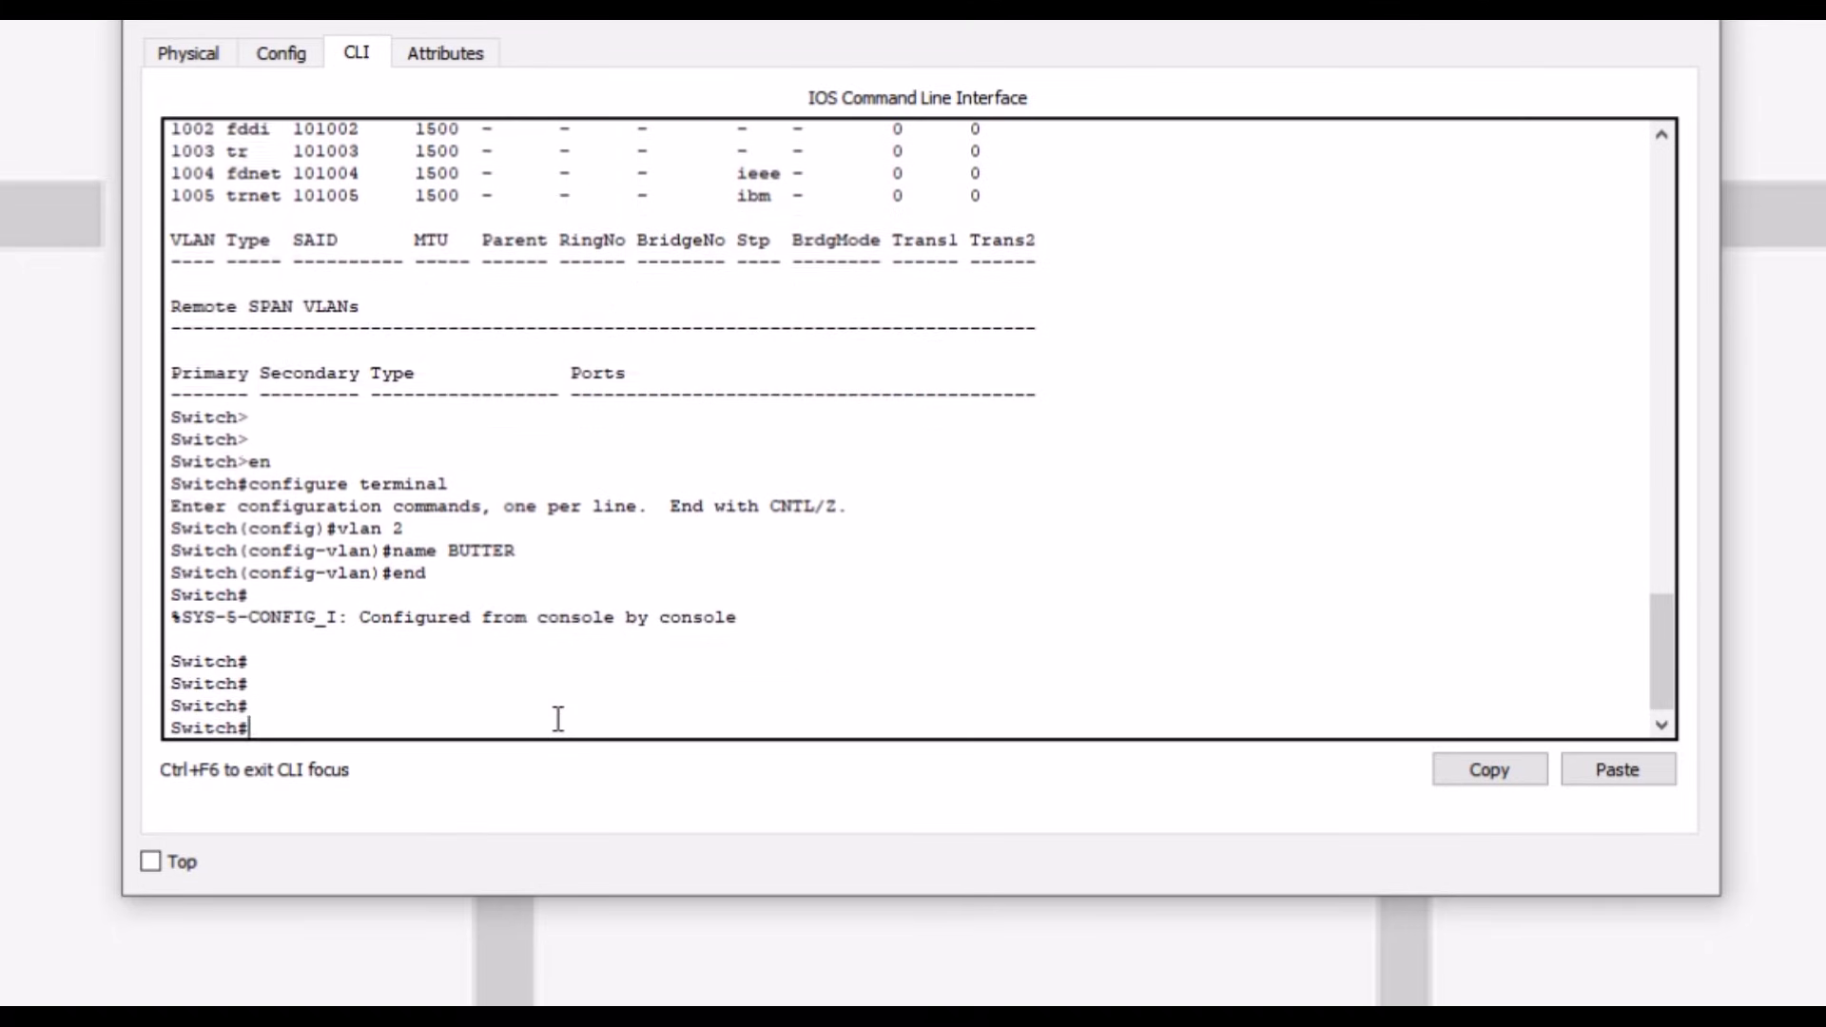
- Run show vlan, highlighting VLAN 2 BUTTER with no ports and VLAN 1's port list
{"action": "type", "text": "show"}
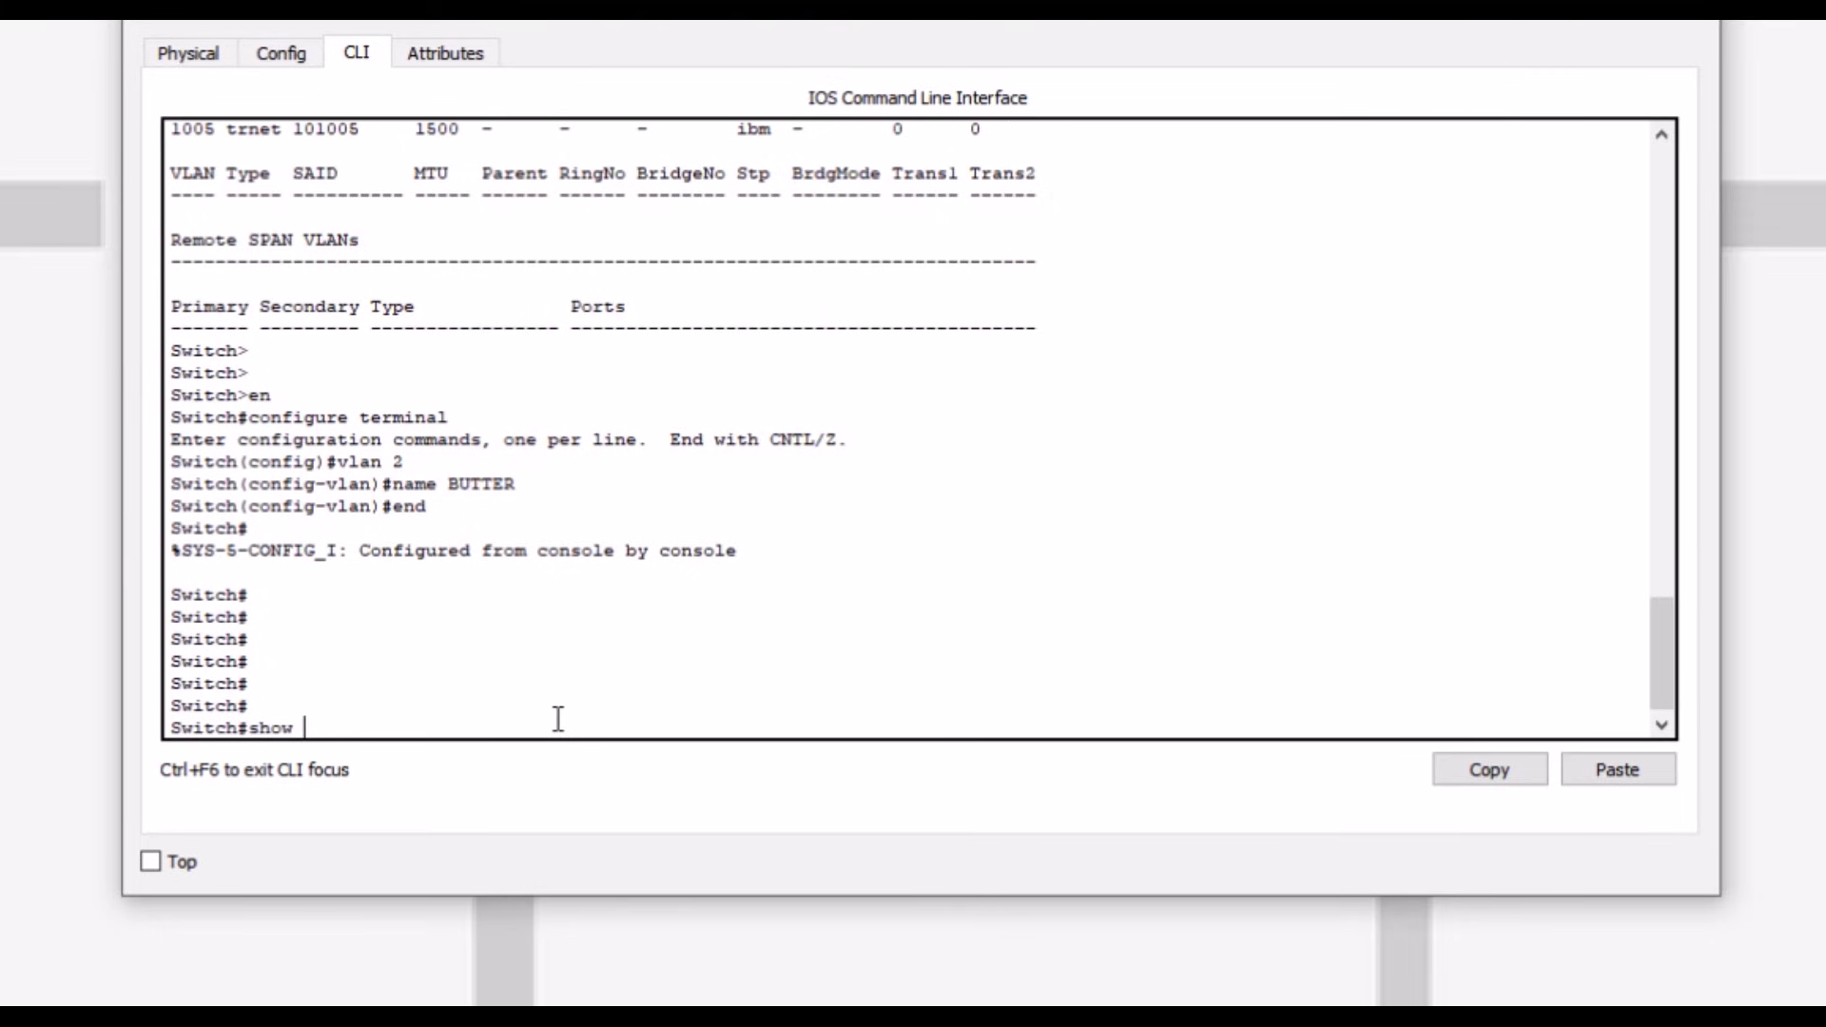
{"action": "type", "text": " vlan"}
{"action": "key", "text": "Return"}
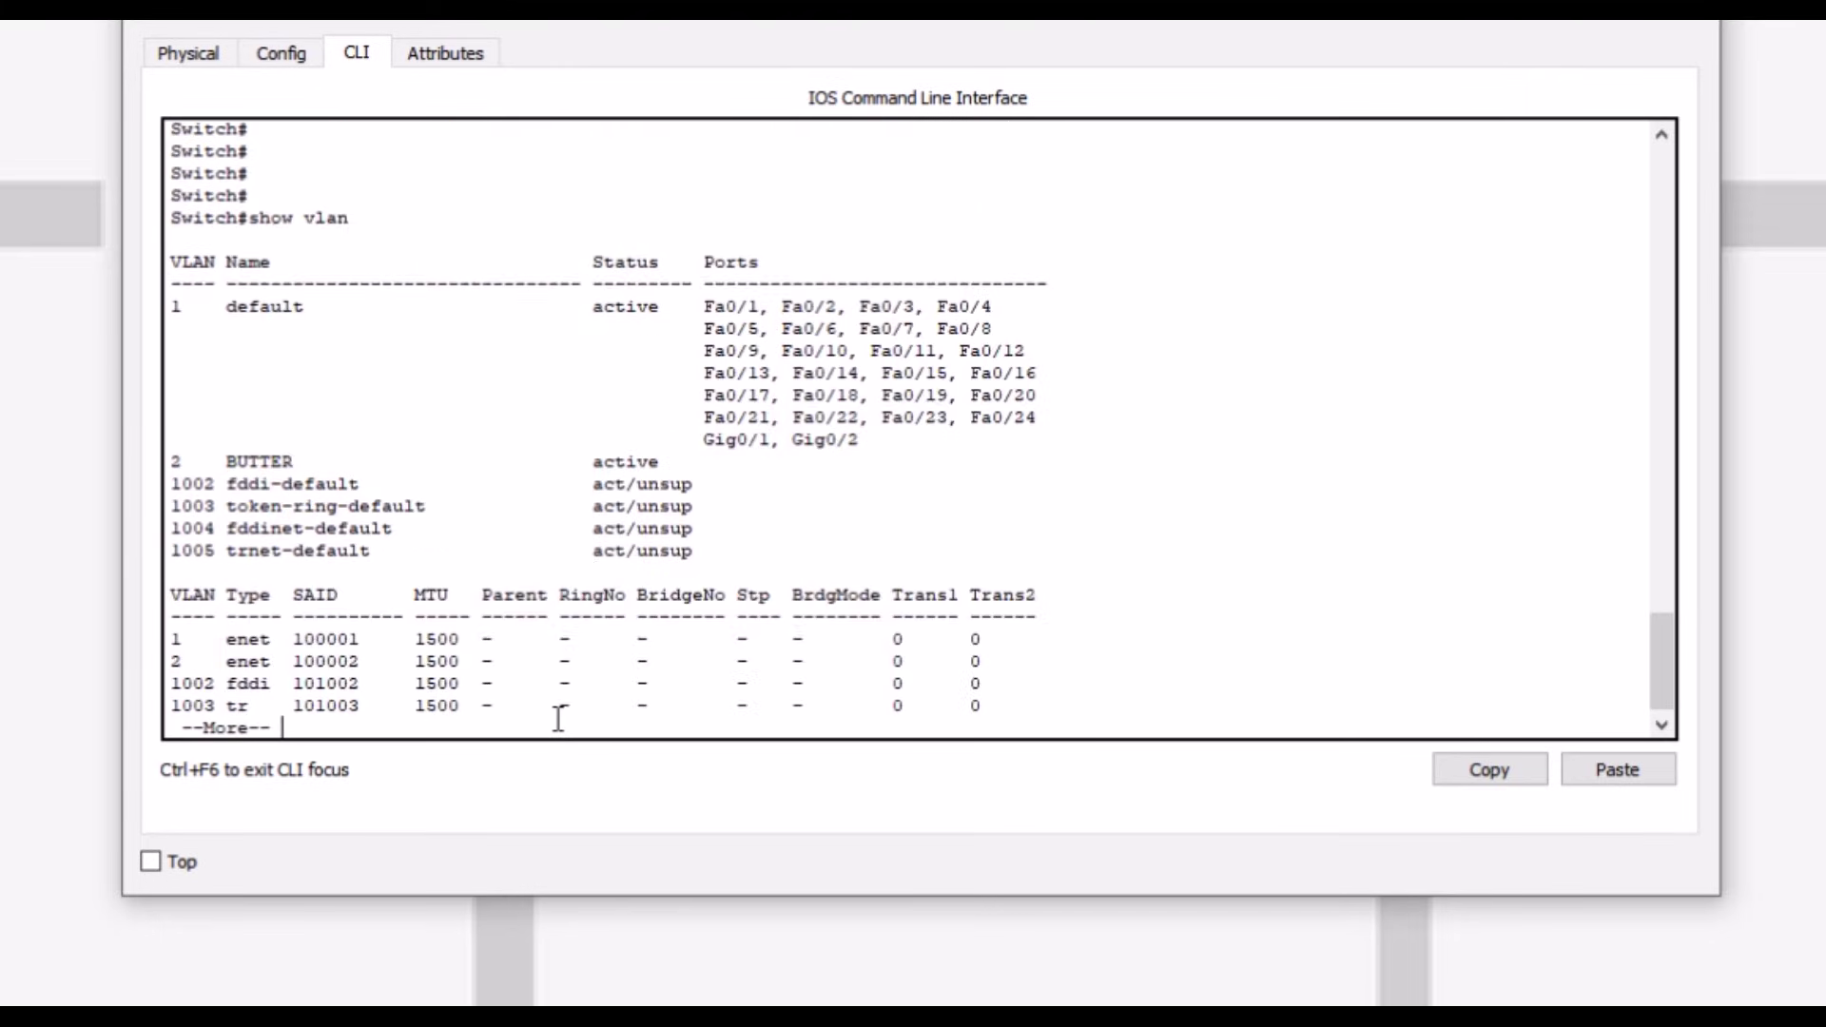
{"action": "left_click_drag", "start_coordinate": [172, 461], "coordinate": [767, 469]}
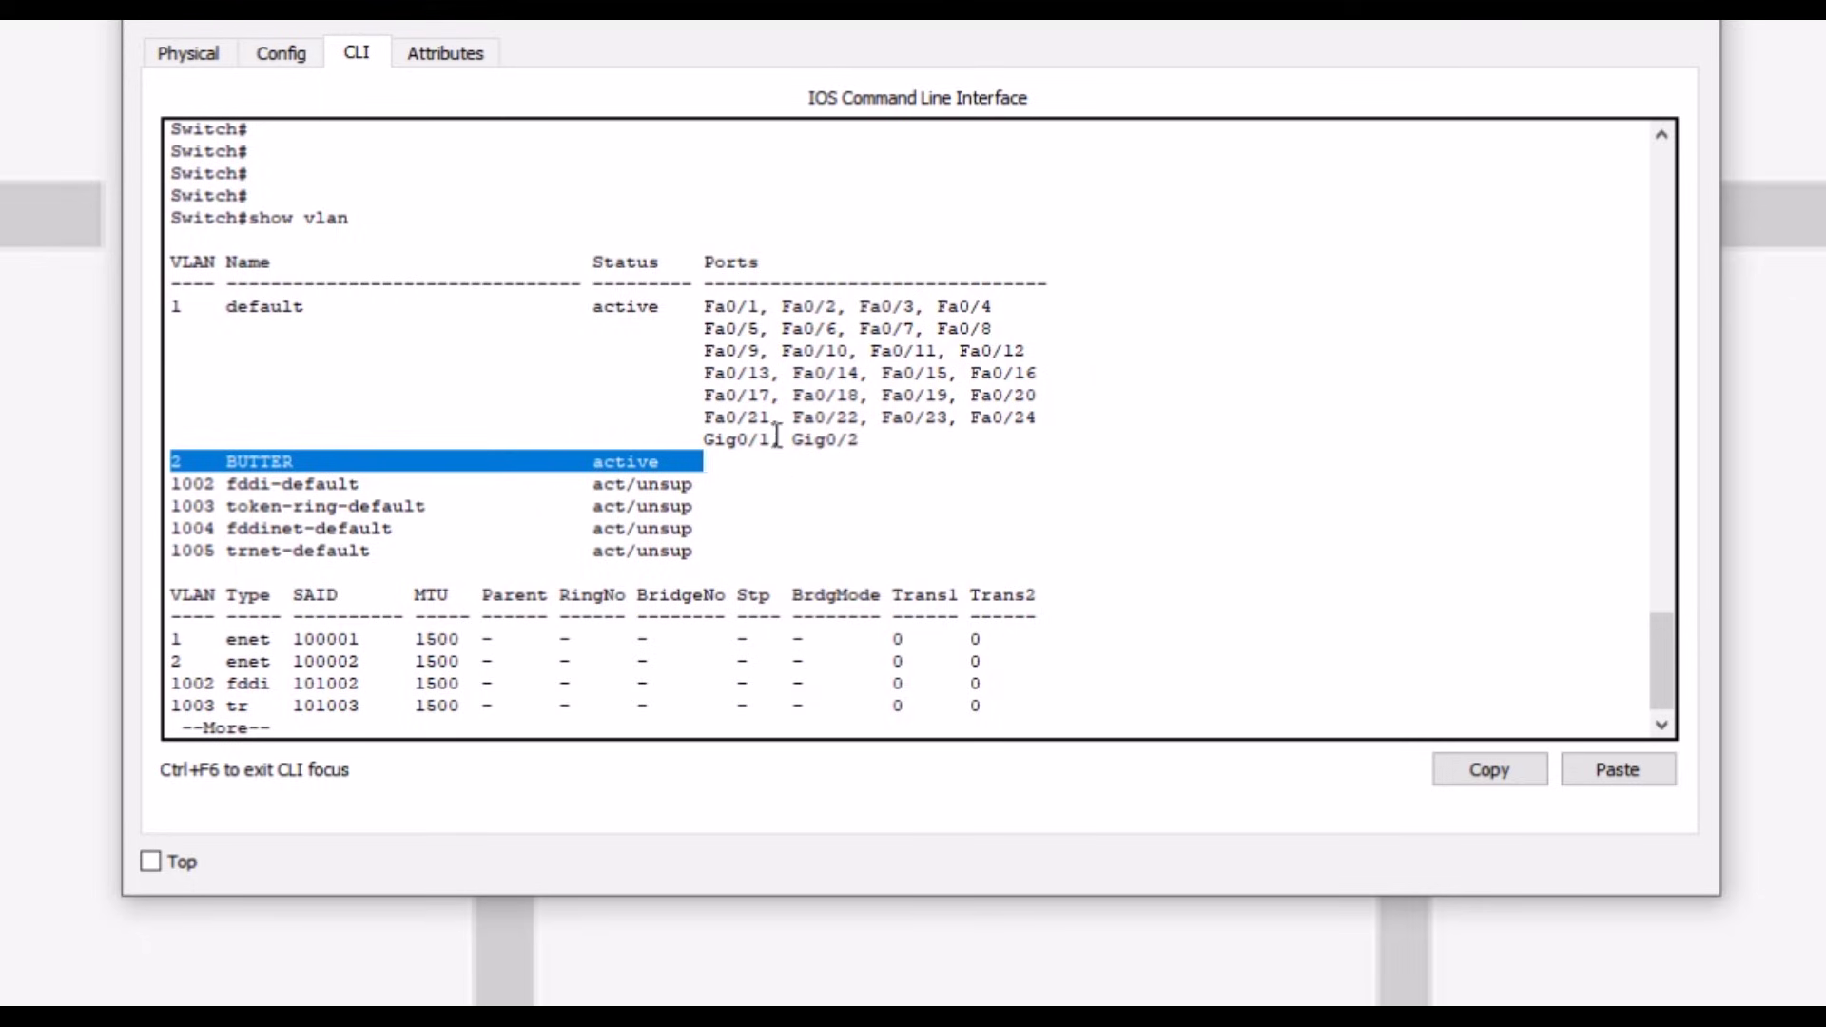
{"action": "left_click", "coordinate": [780, 311]}
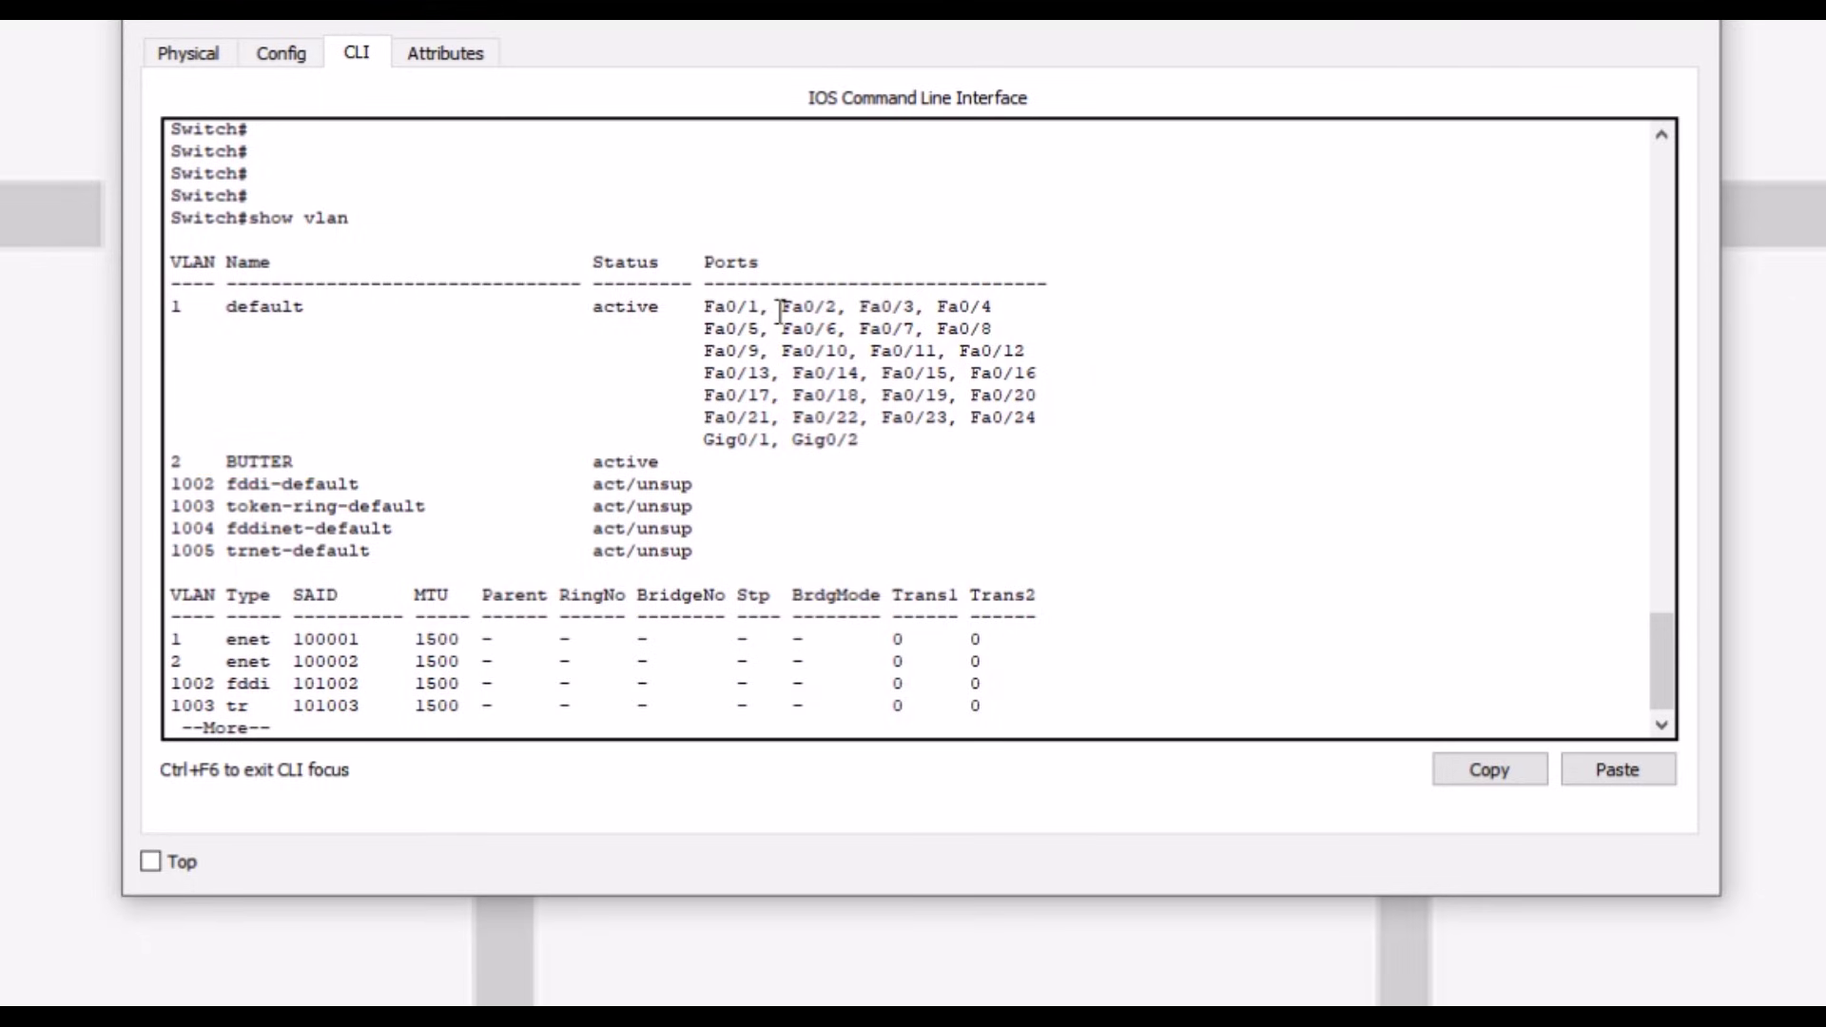
{"action": "left_click_drag", "start_coordinate": [705, 309], "coordinate": [1046, 417]}
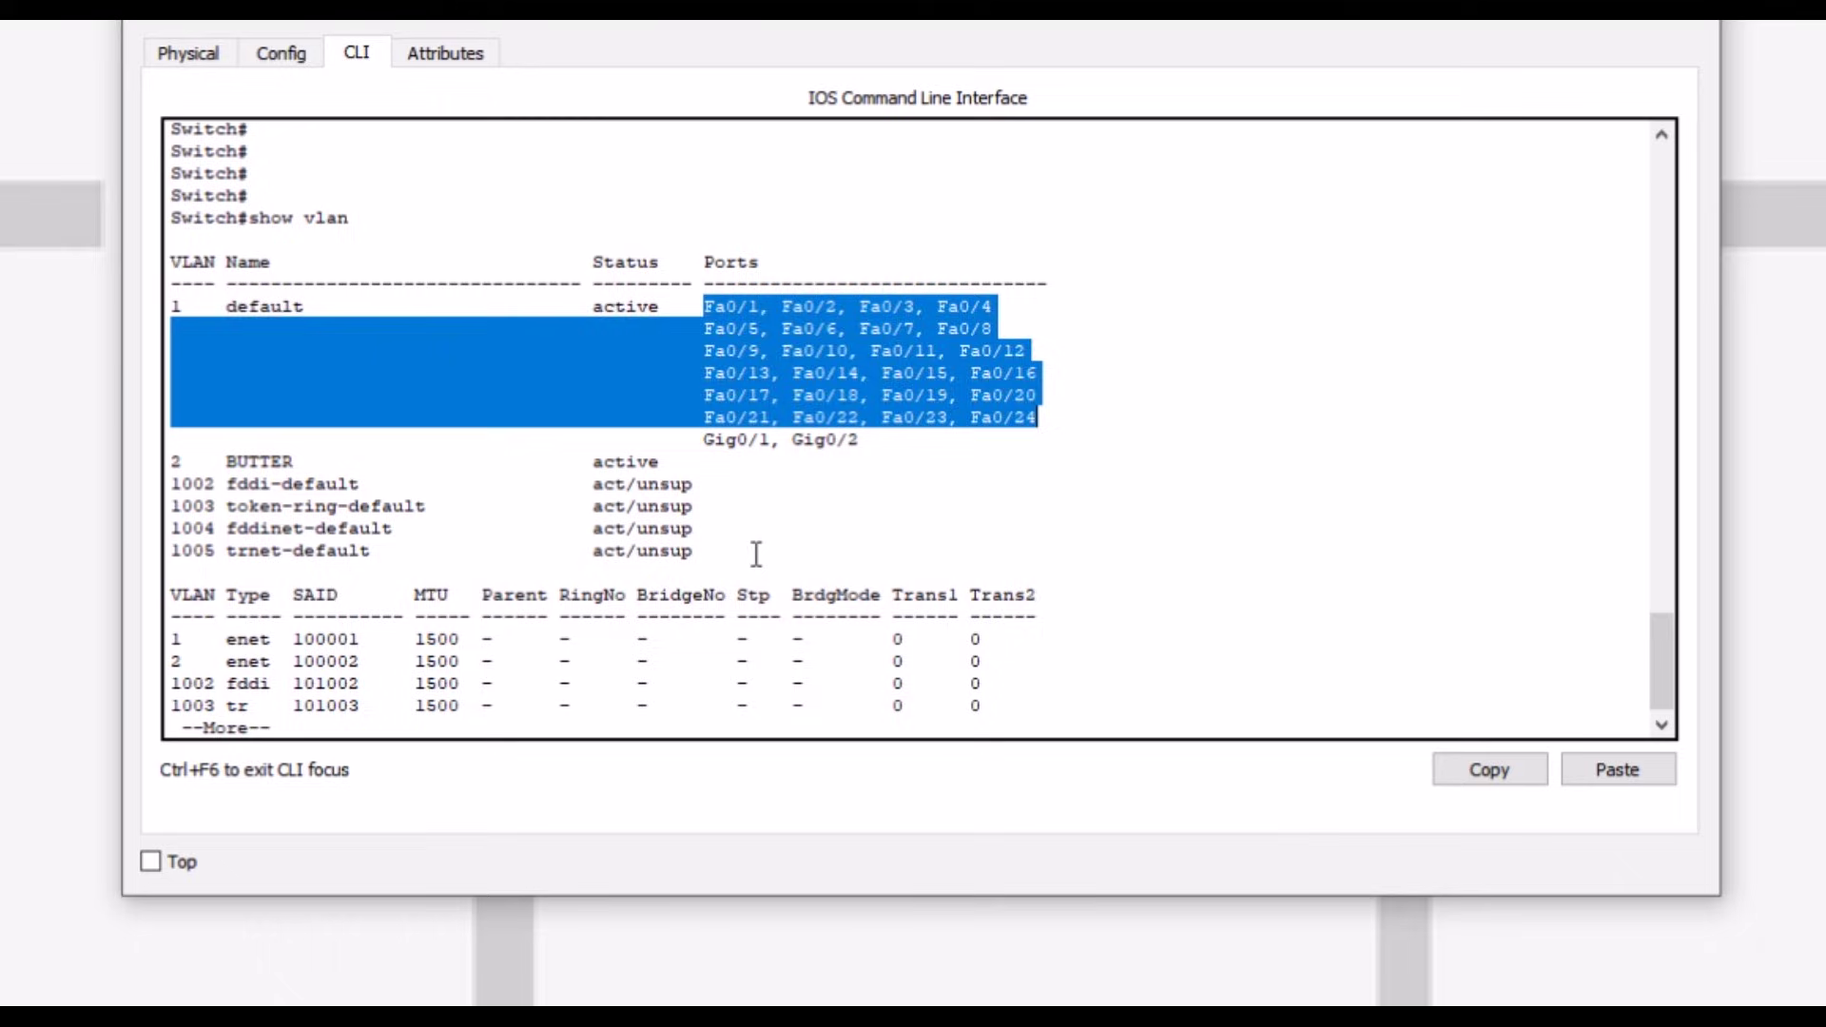
{"action": "left_click", "coordinate": [569, 660]}
{"action": "key", "text": "Return"}
{"action": "key", "text": "Return"}
{"action": "key", "text": "Return"}
{"action": "key", "text": "Return"}
{"action": "key", "text": "Return"}
{"action": "key", "text": "Return"}
{"action": "key", "text": "Return"}
{"action": "key", "text": "Return"}
{"action": "key", "text": "Return"}
{"action": "key", "text": "Return"}
{"action": "key", "text": "Return"}
{"action": "key", "text": "Return"}
{"action": "key", "text": "Return"}
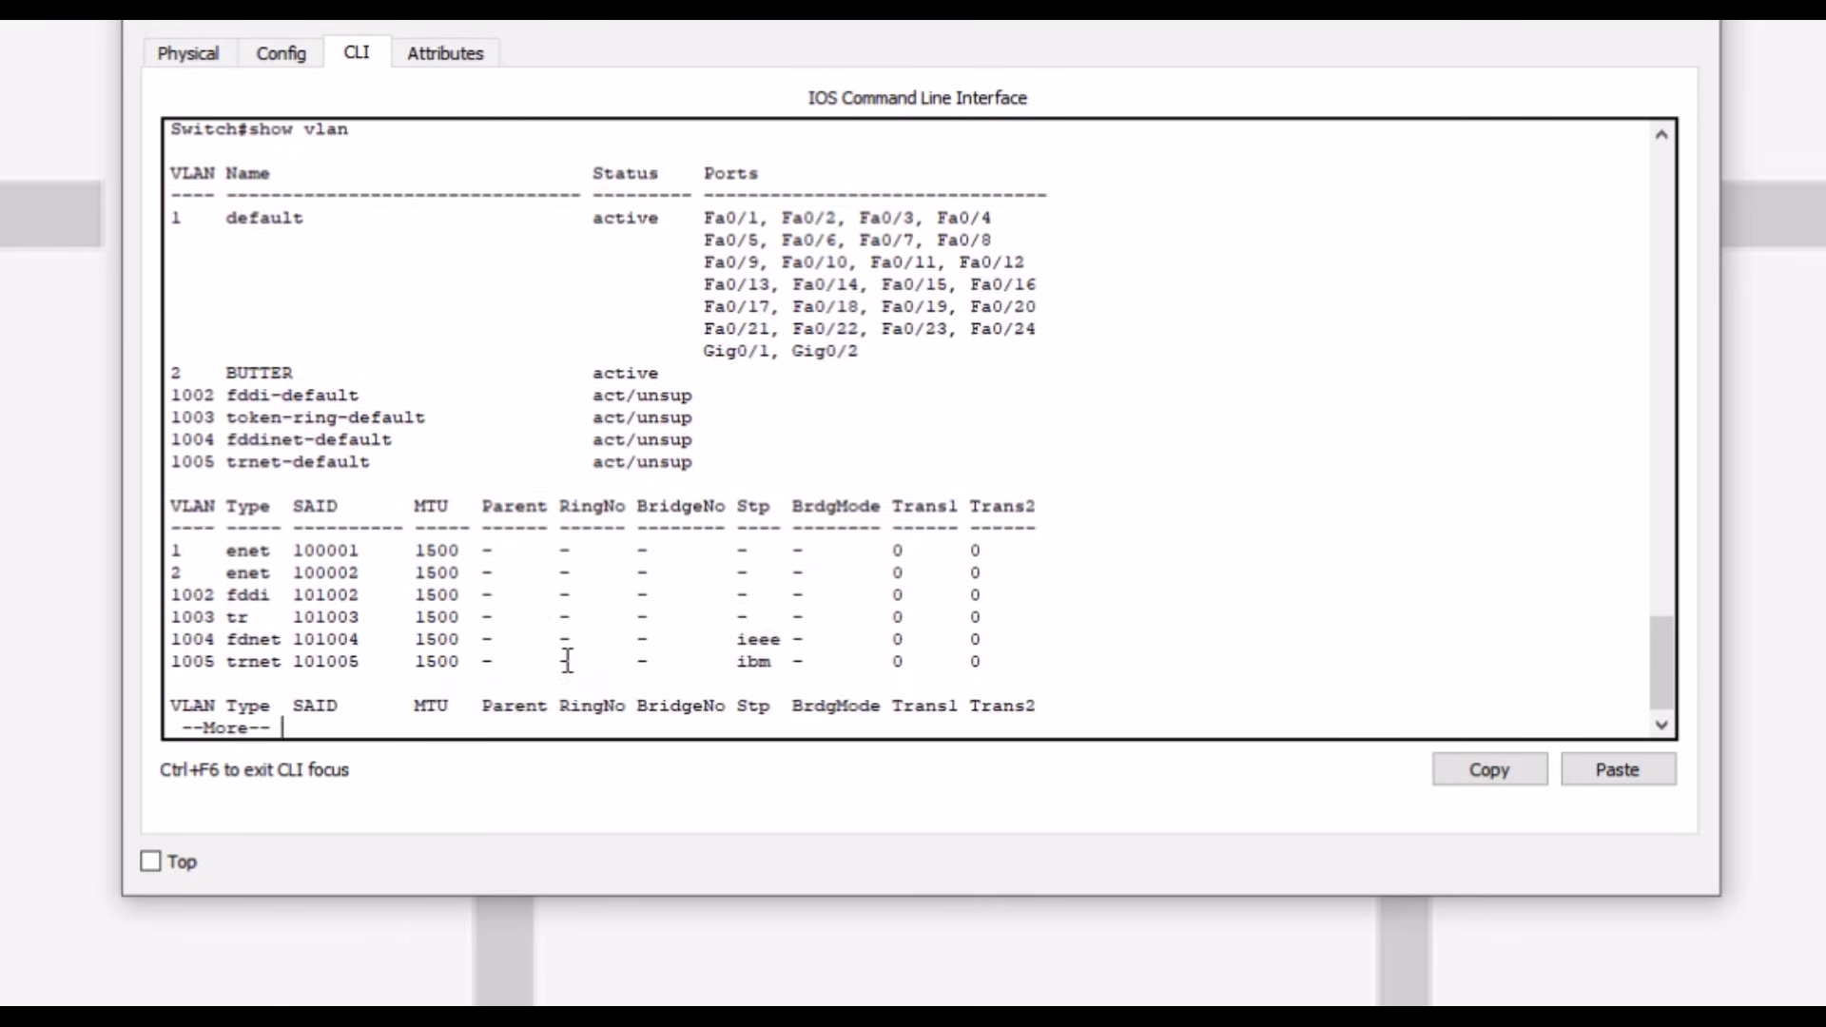
{"action": "key", "text": "Return"}
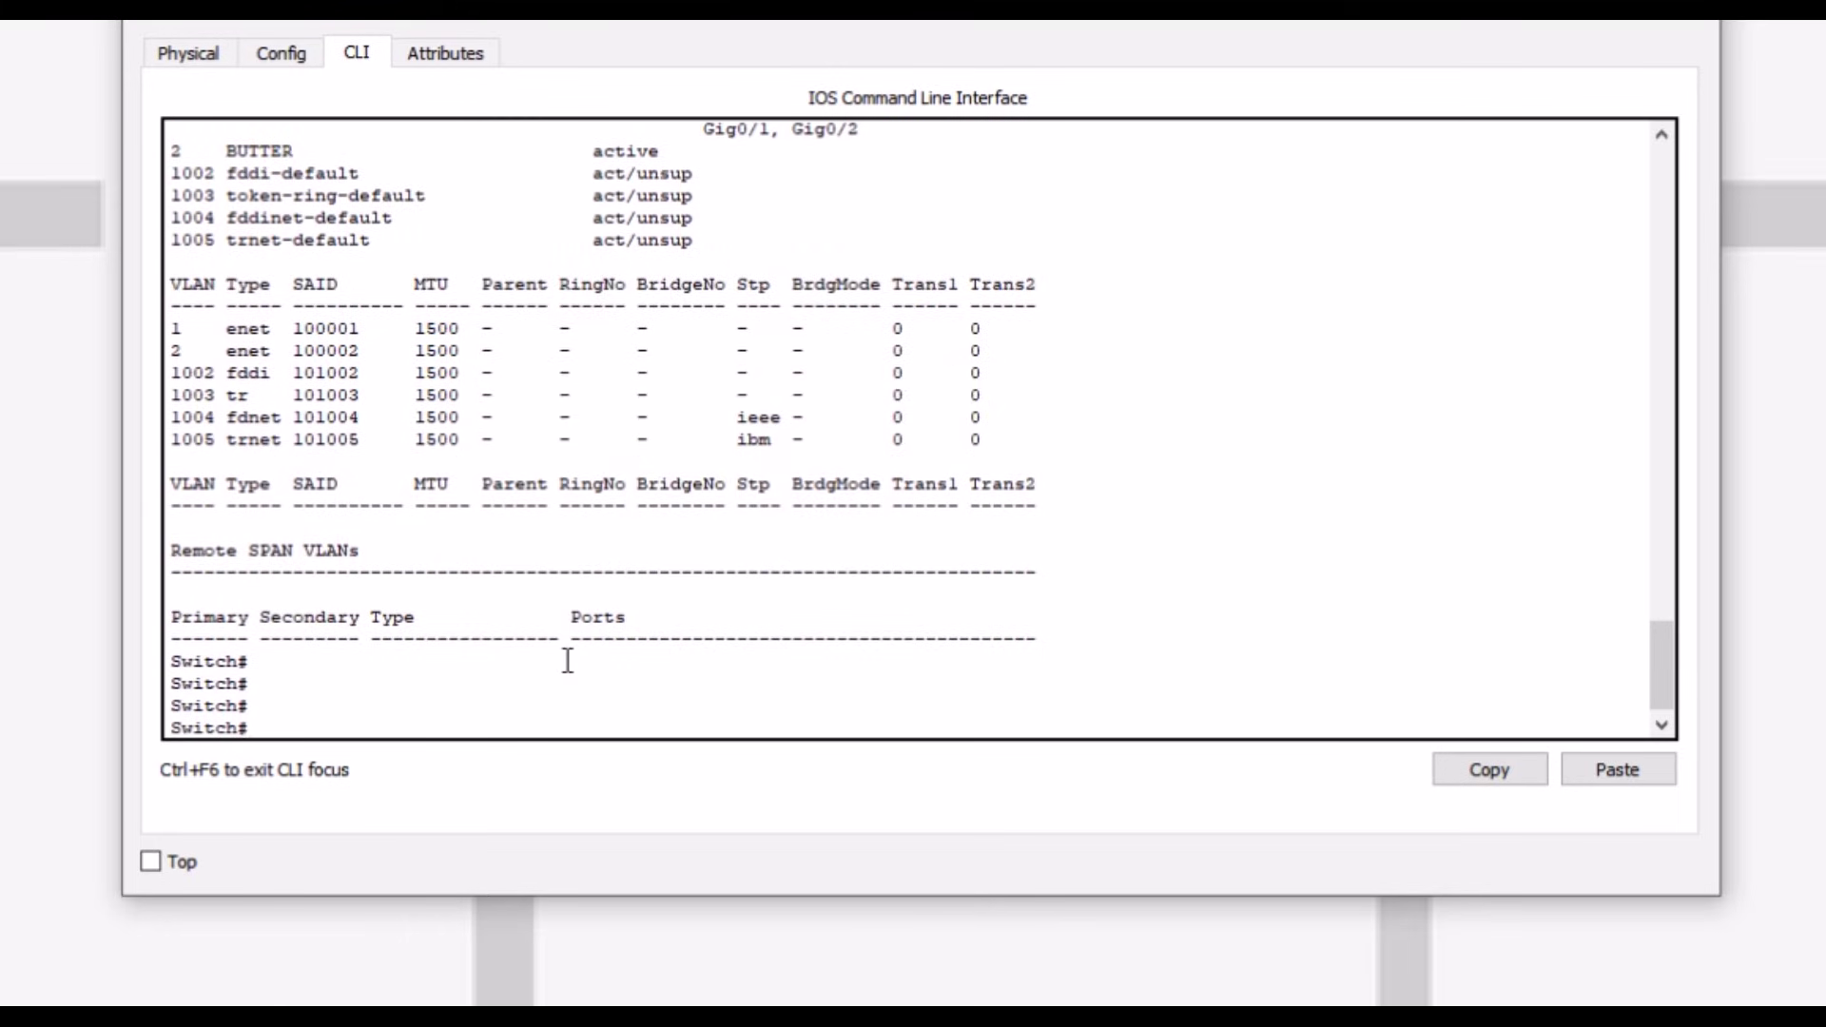
- Enter conf t, highlight Fa0/1 in the default VLAN's ports, and enlarge the CLI window
{"action": "type", "text": "conf t"}
{"action": "key", "text": "Return"}
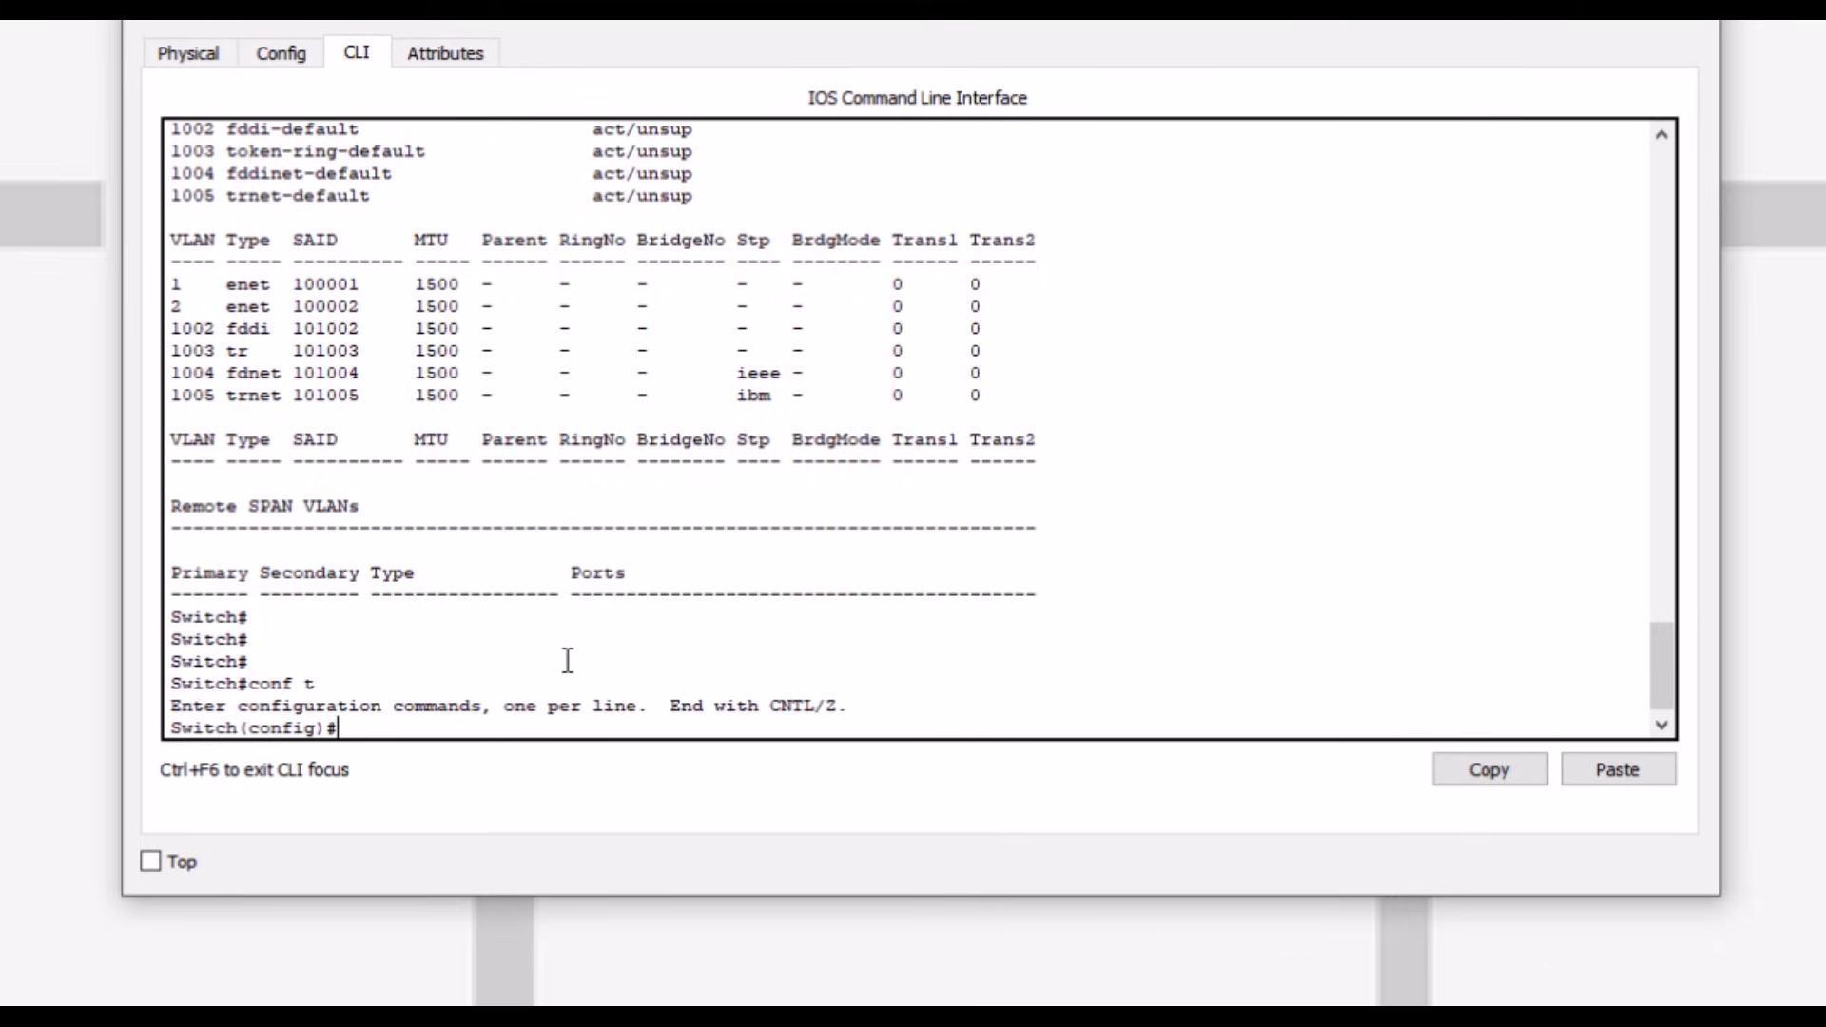
{"action": "scroll", "coordinate": [795, 447], "scroll_direction": "up", "scroll_amount": 5}
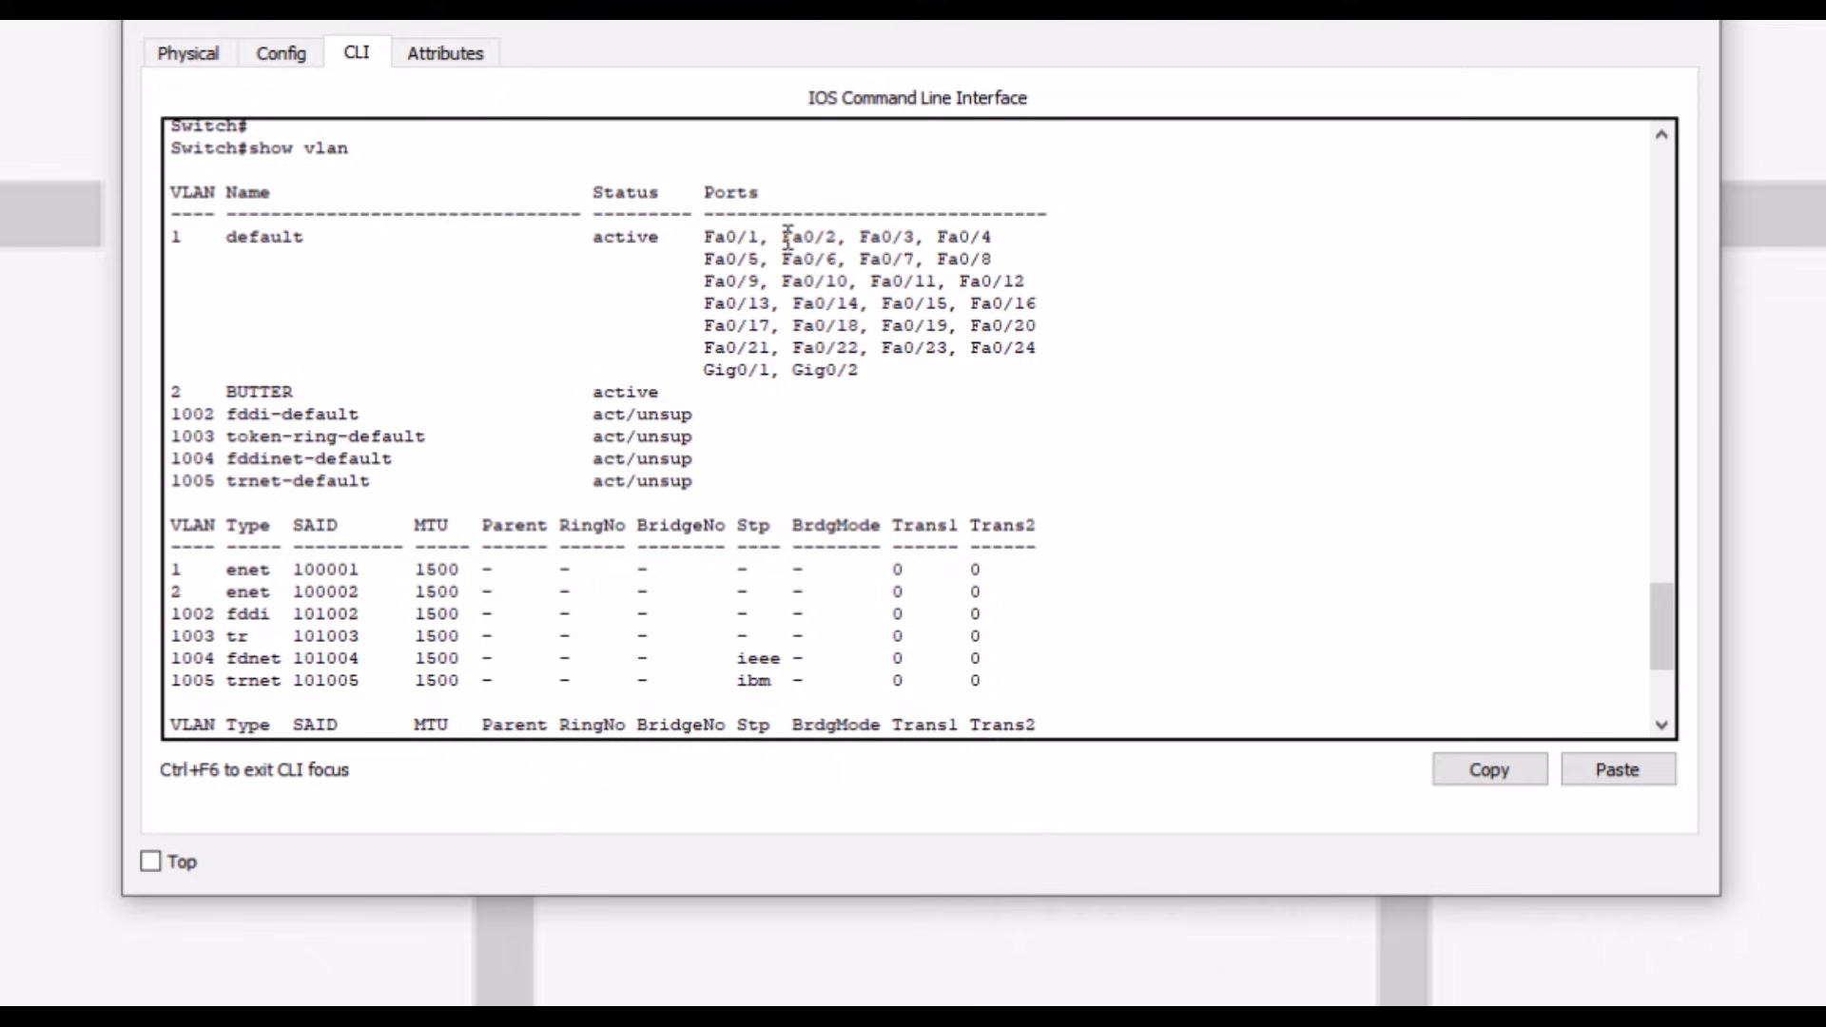
{"action": "double_click", "coordinate": [773, 236]}
{"action": "left_click_drag", "start_coordinate": [704, 238], "coordinate": [744, 238]}
{"action": "scroll", "coordinate": [704, 466], "scroll_direction": "down", "scroll_amount": 5}
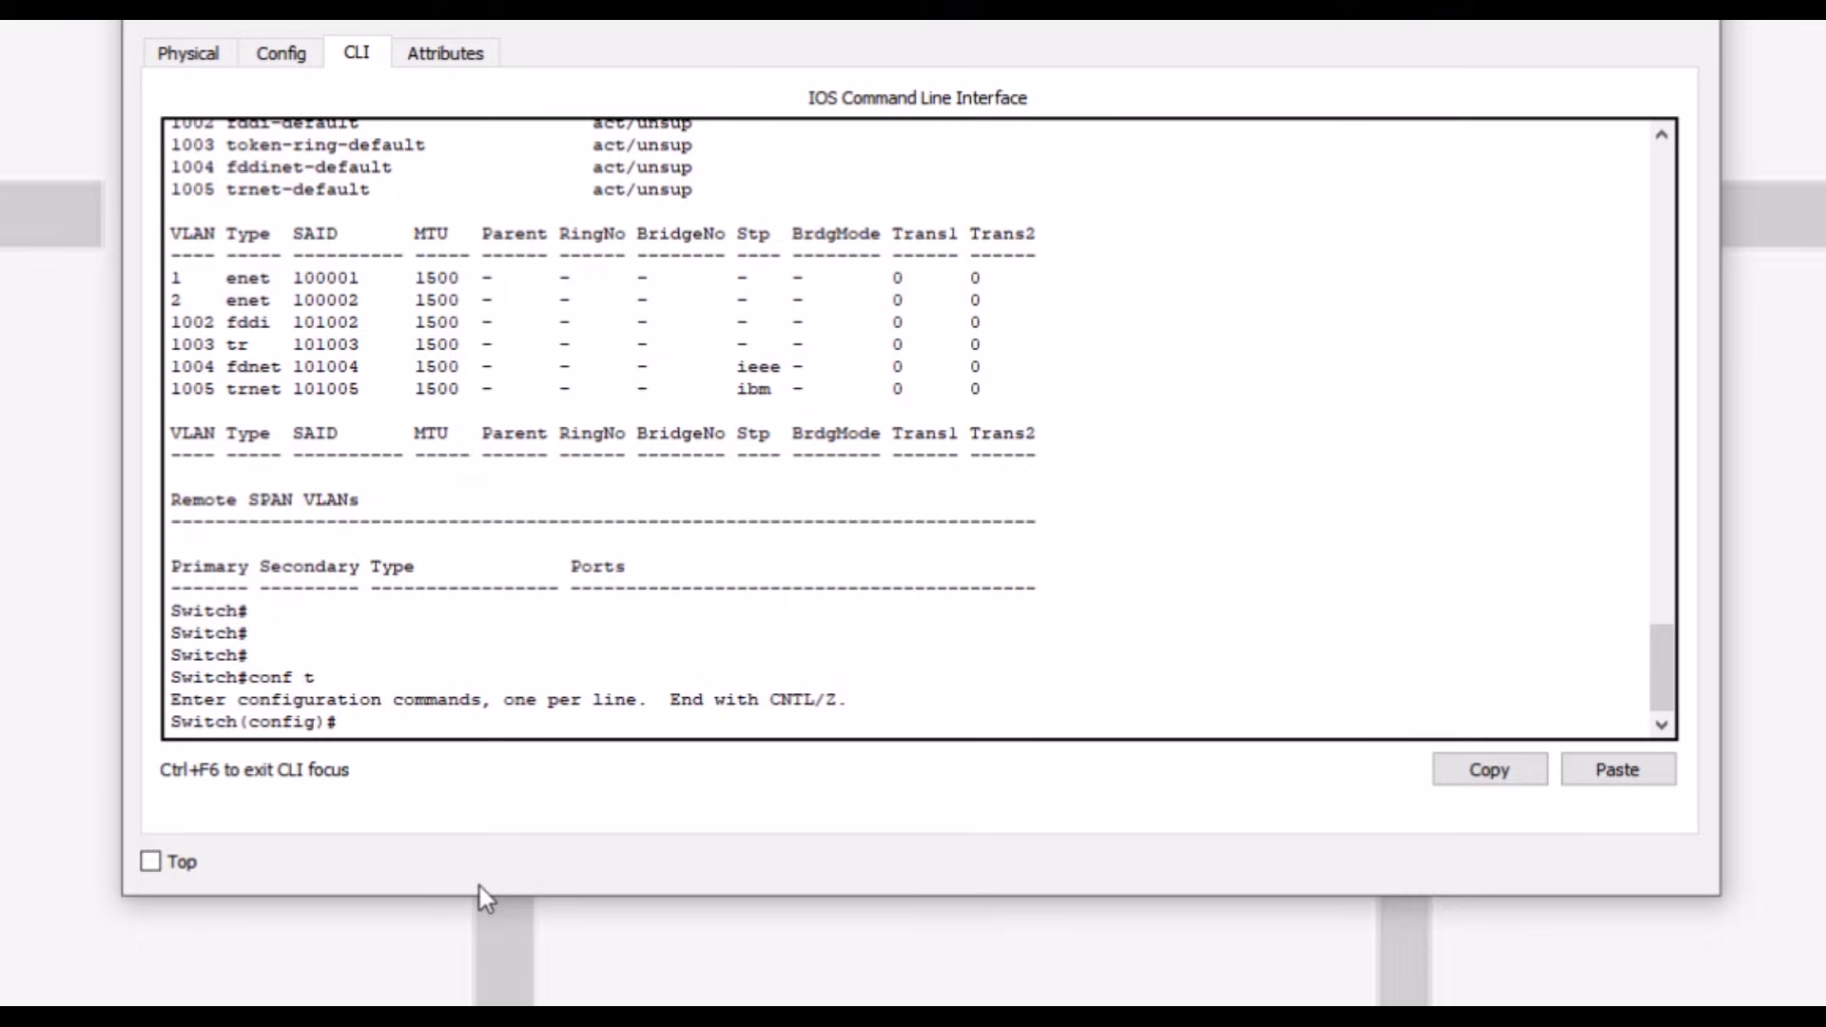
{"action": "left_click_drag", "start_coordinate": [477, 897], "coordinate": [477, 1003]}
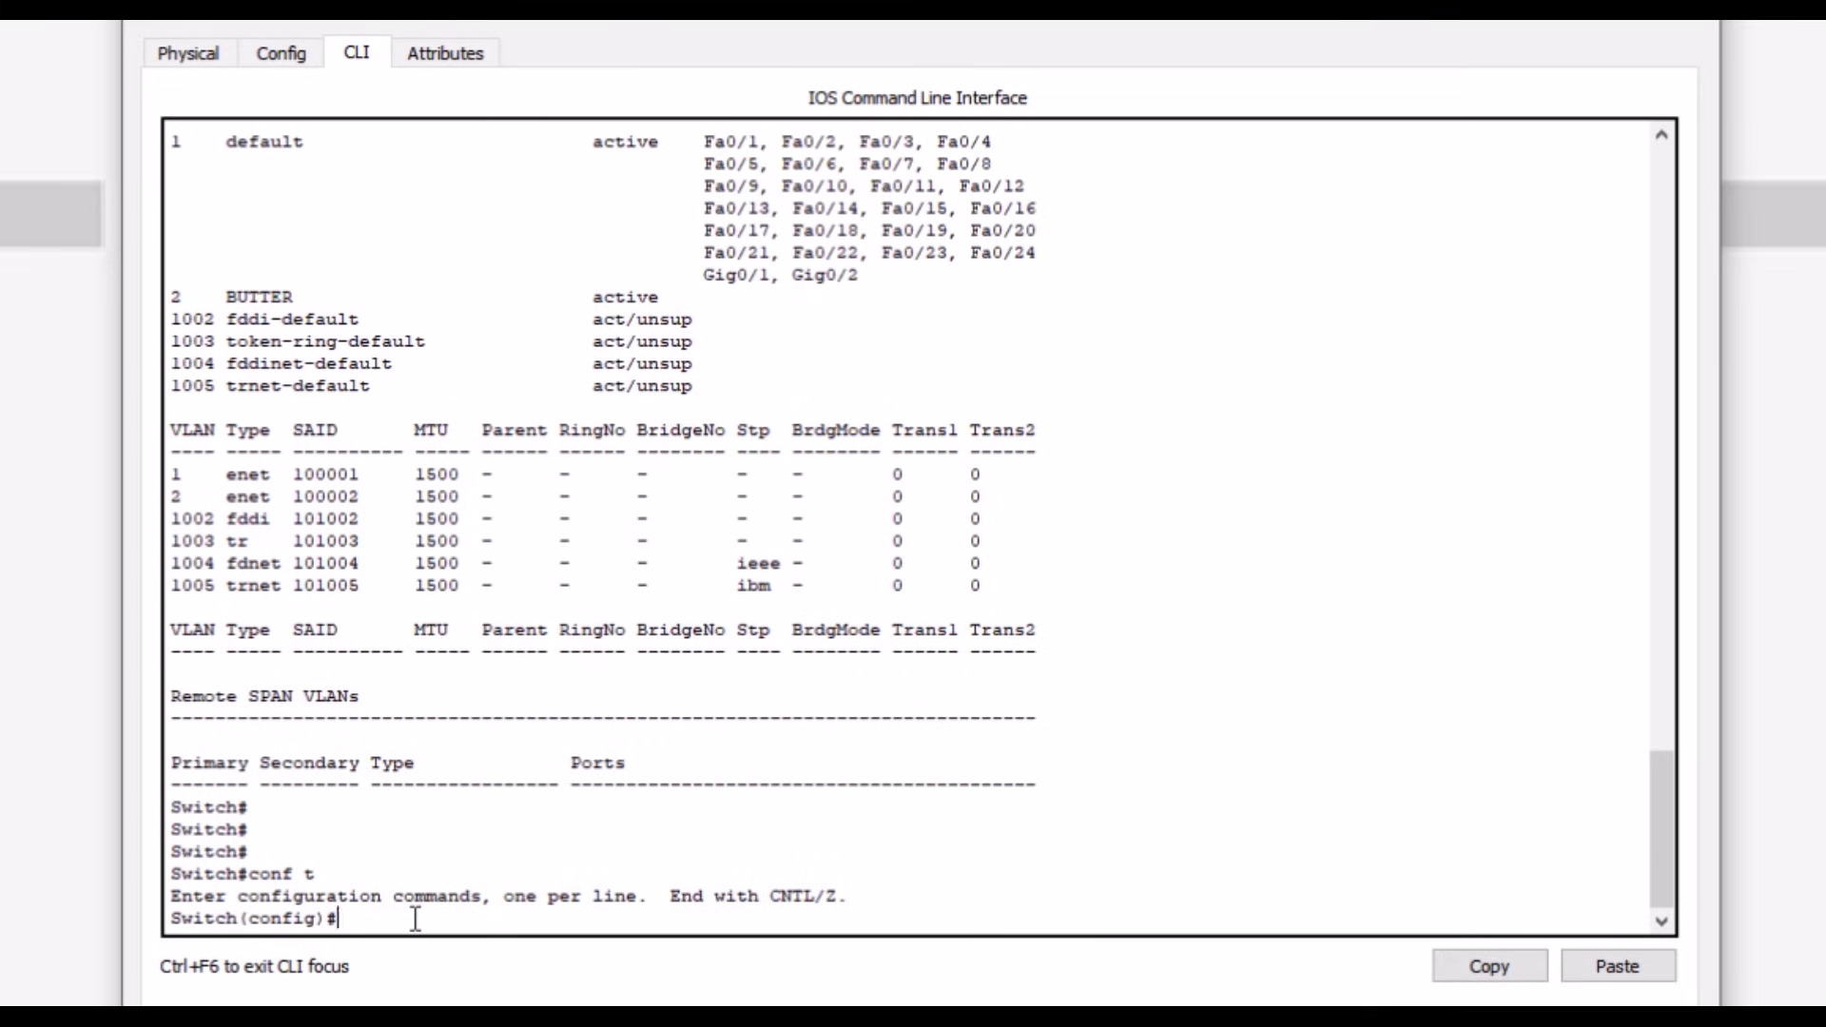
- Select interface fa0/1 and set it to switchport mode access
{"action": "type", "text": "interface fa0/1"}
{"action": "key", "text": "Return"}
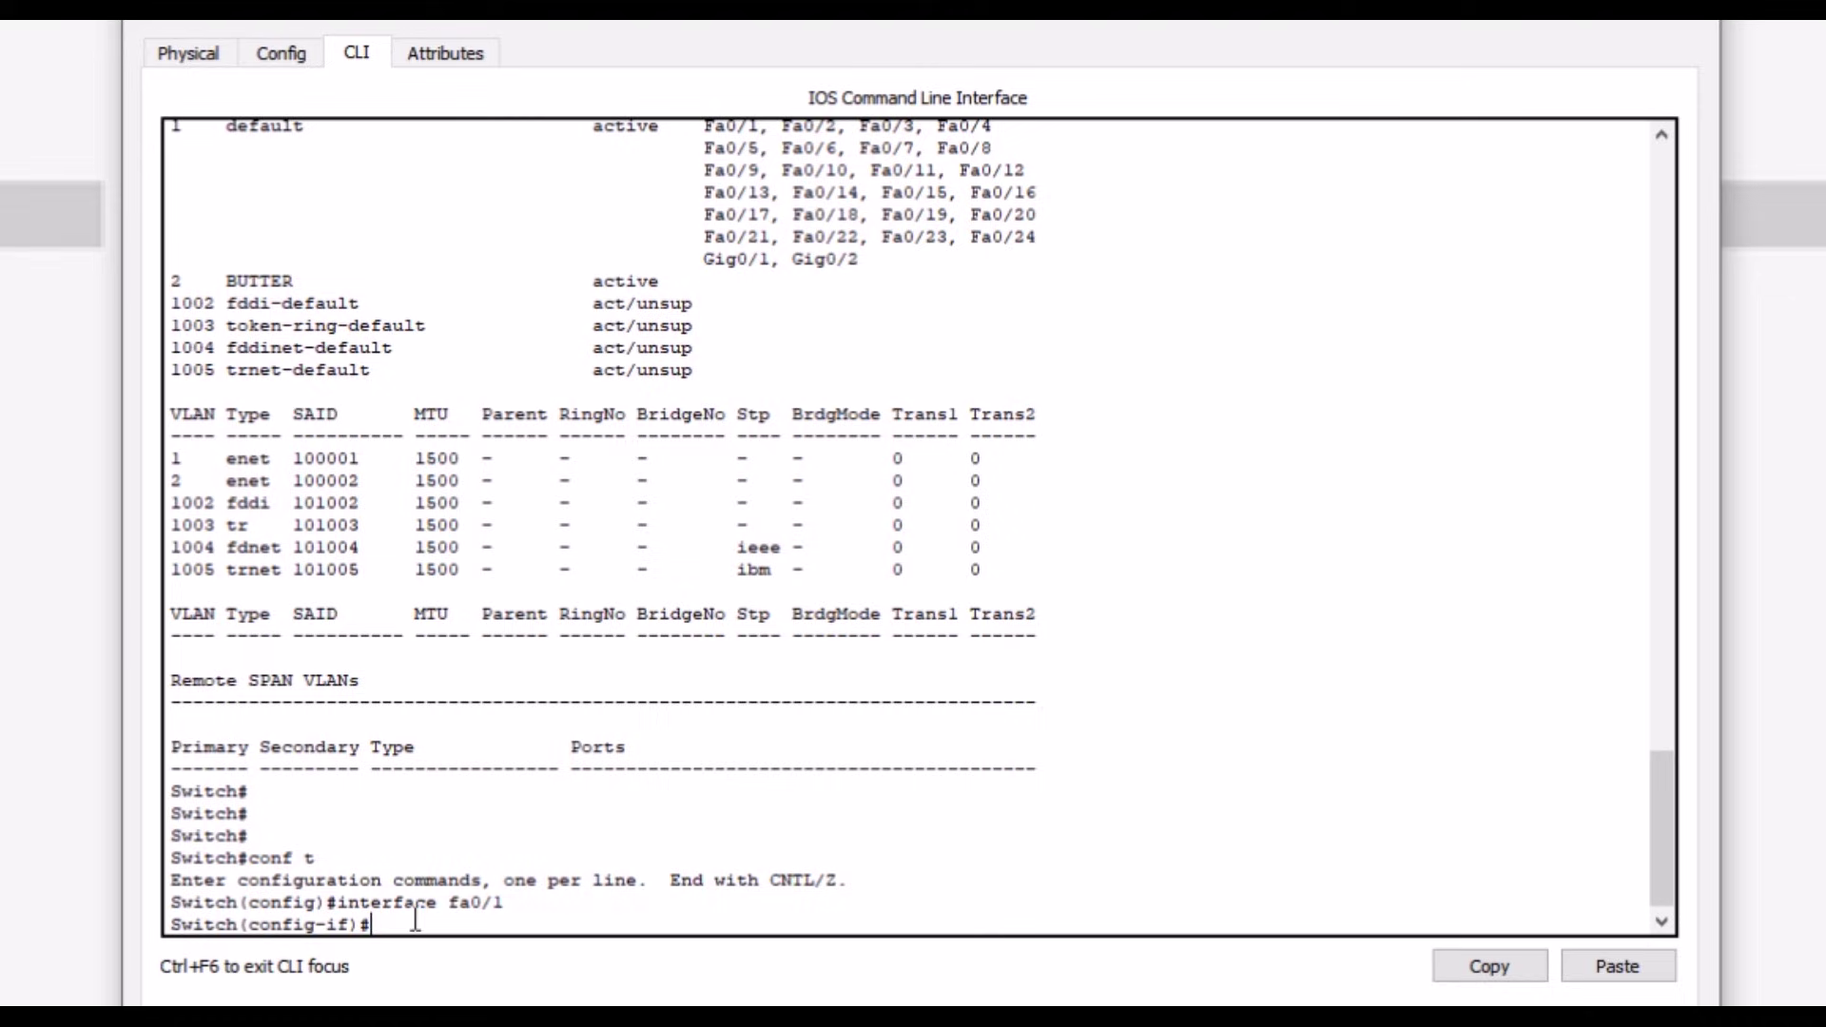
{"action": "type", "text": "switchport mode access"}
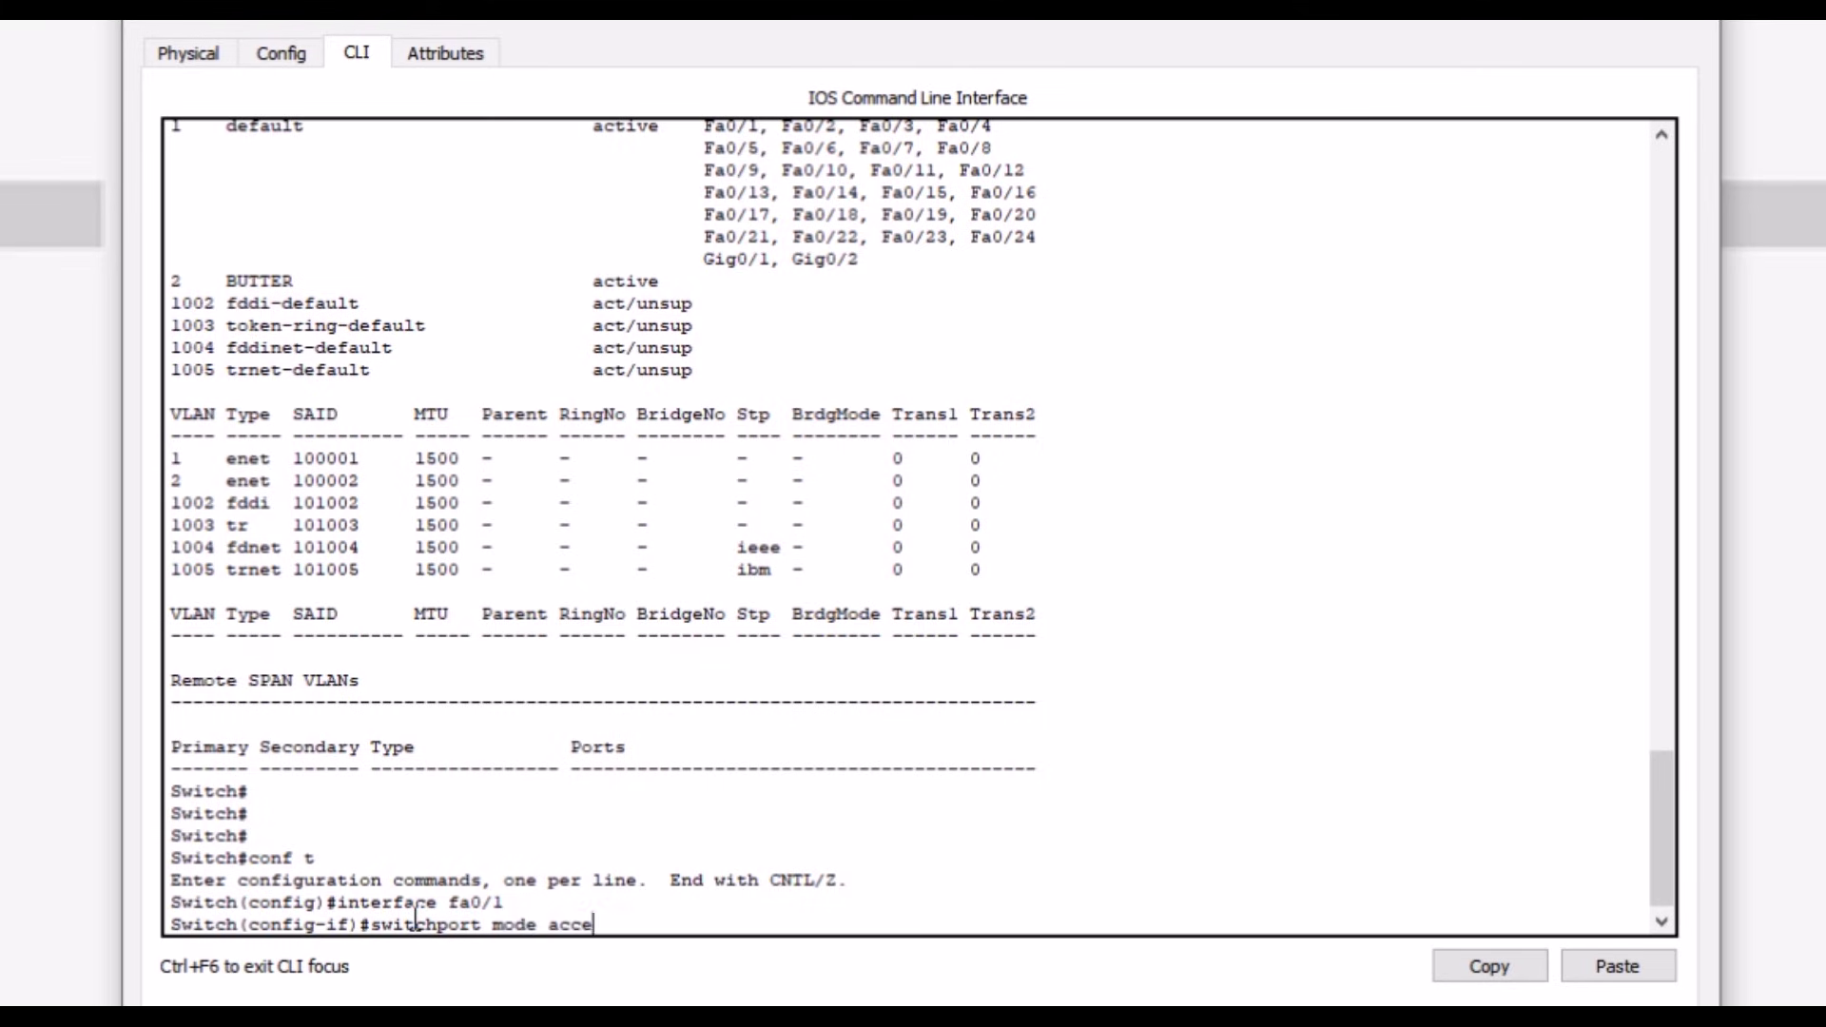
{"action": "key", "text": "Return"}
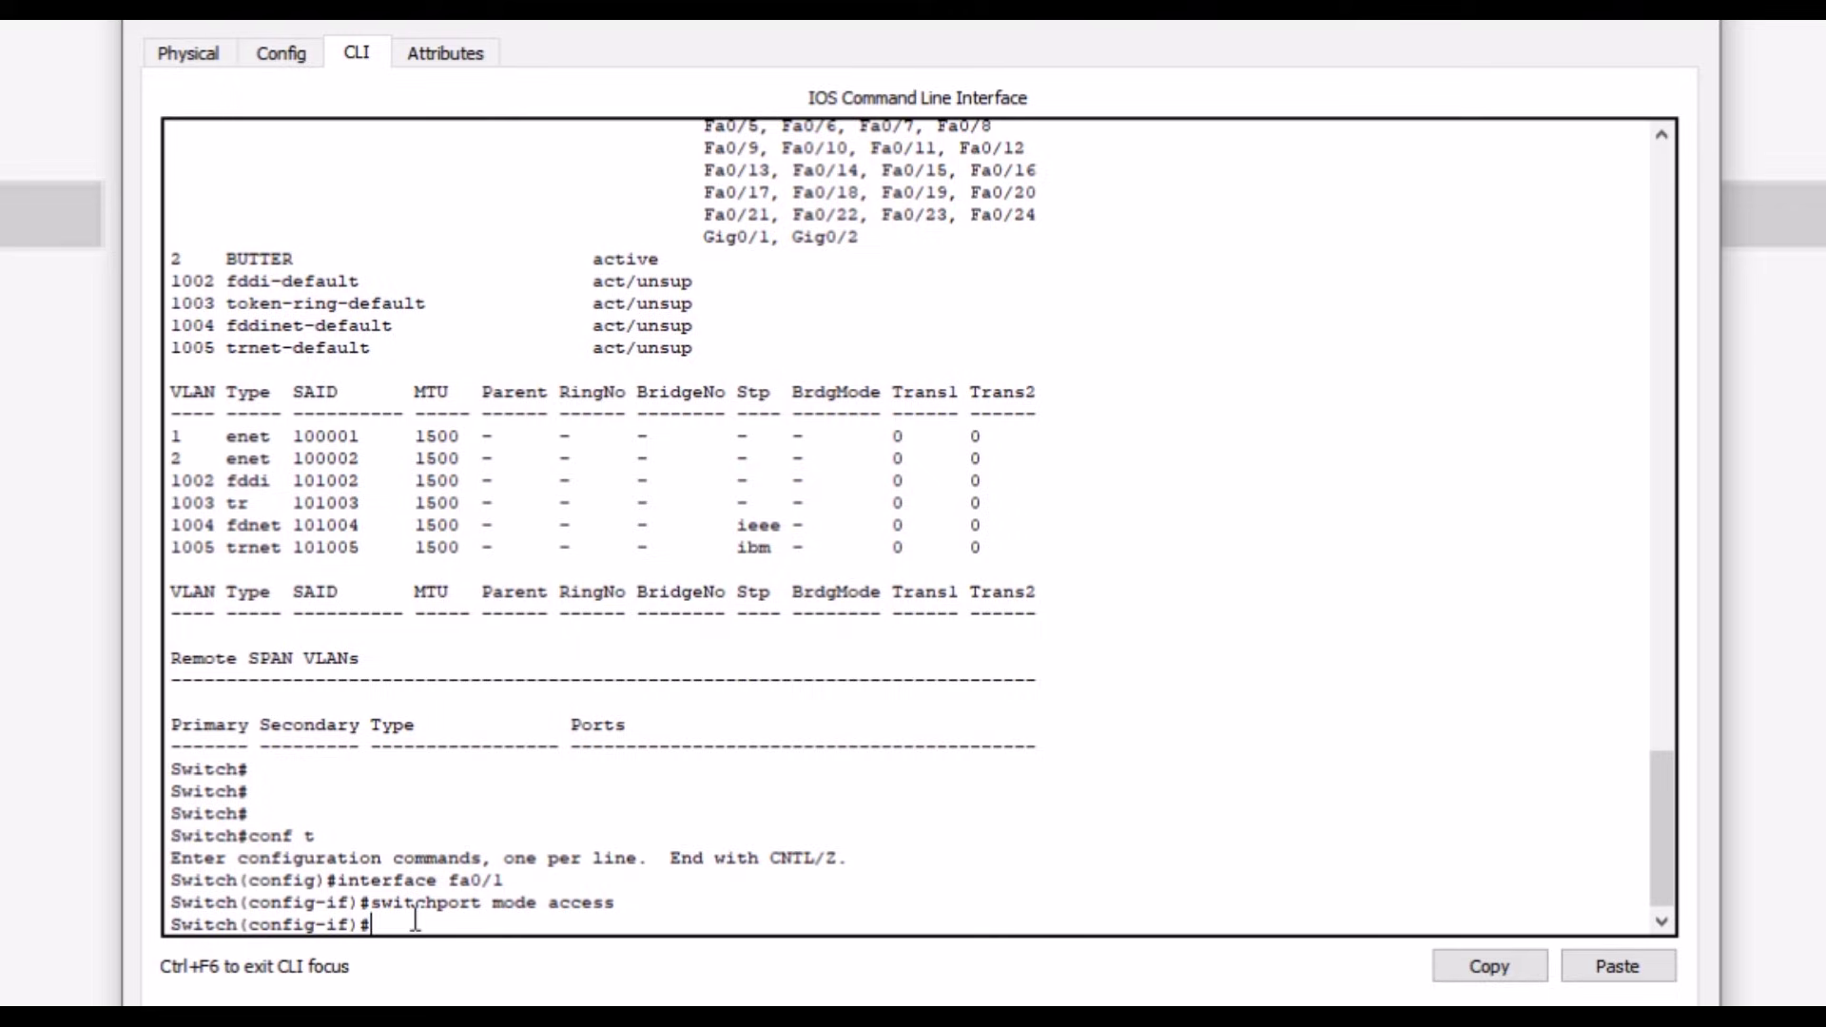
- Assign Fa0/1 to VLAN 2 with switchport access vlan 2 and end configuration
{"action": "type", "text": "shw"}
{"action": "key", "text": "BackSpace"}
{"action": "key", "text": "BackSpace"}
{"action": "type", "text": "witchport access vlan"}
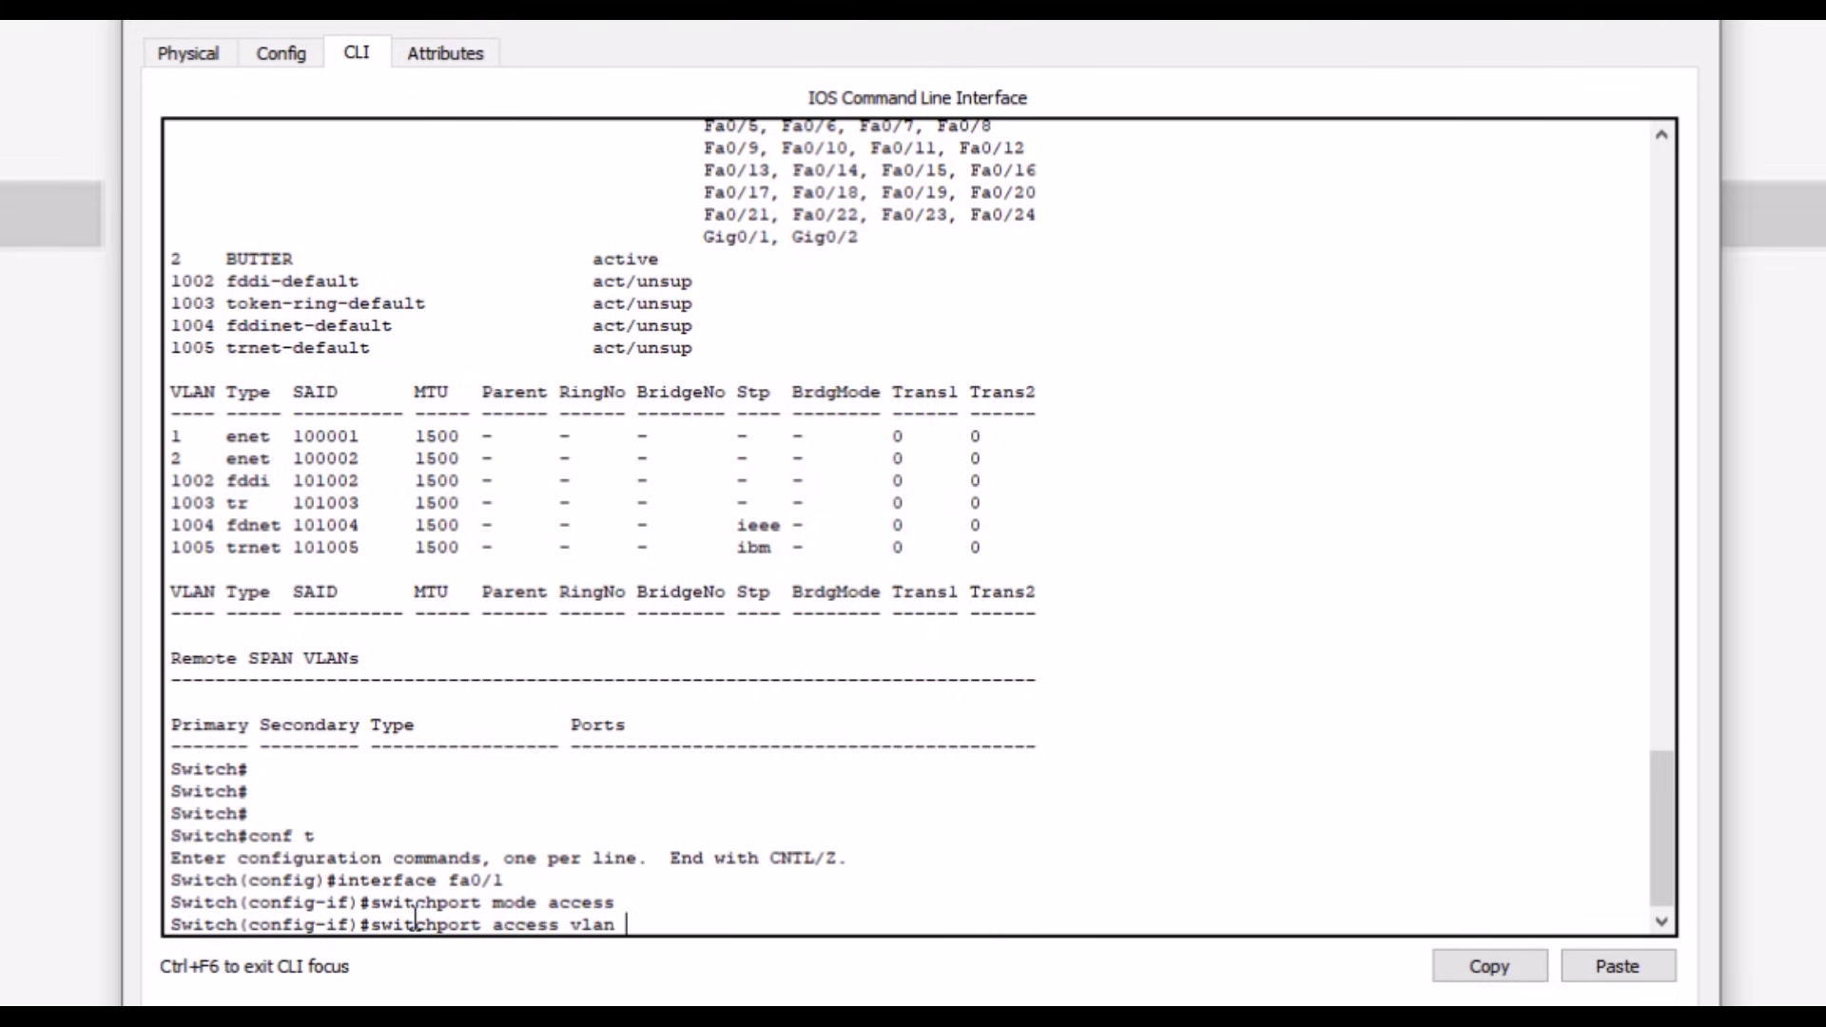
{"action": "type", "text": " 2"}
{"action": "key", "text": "Return"}
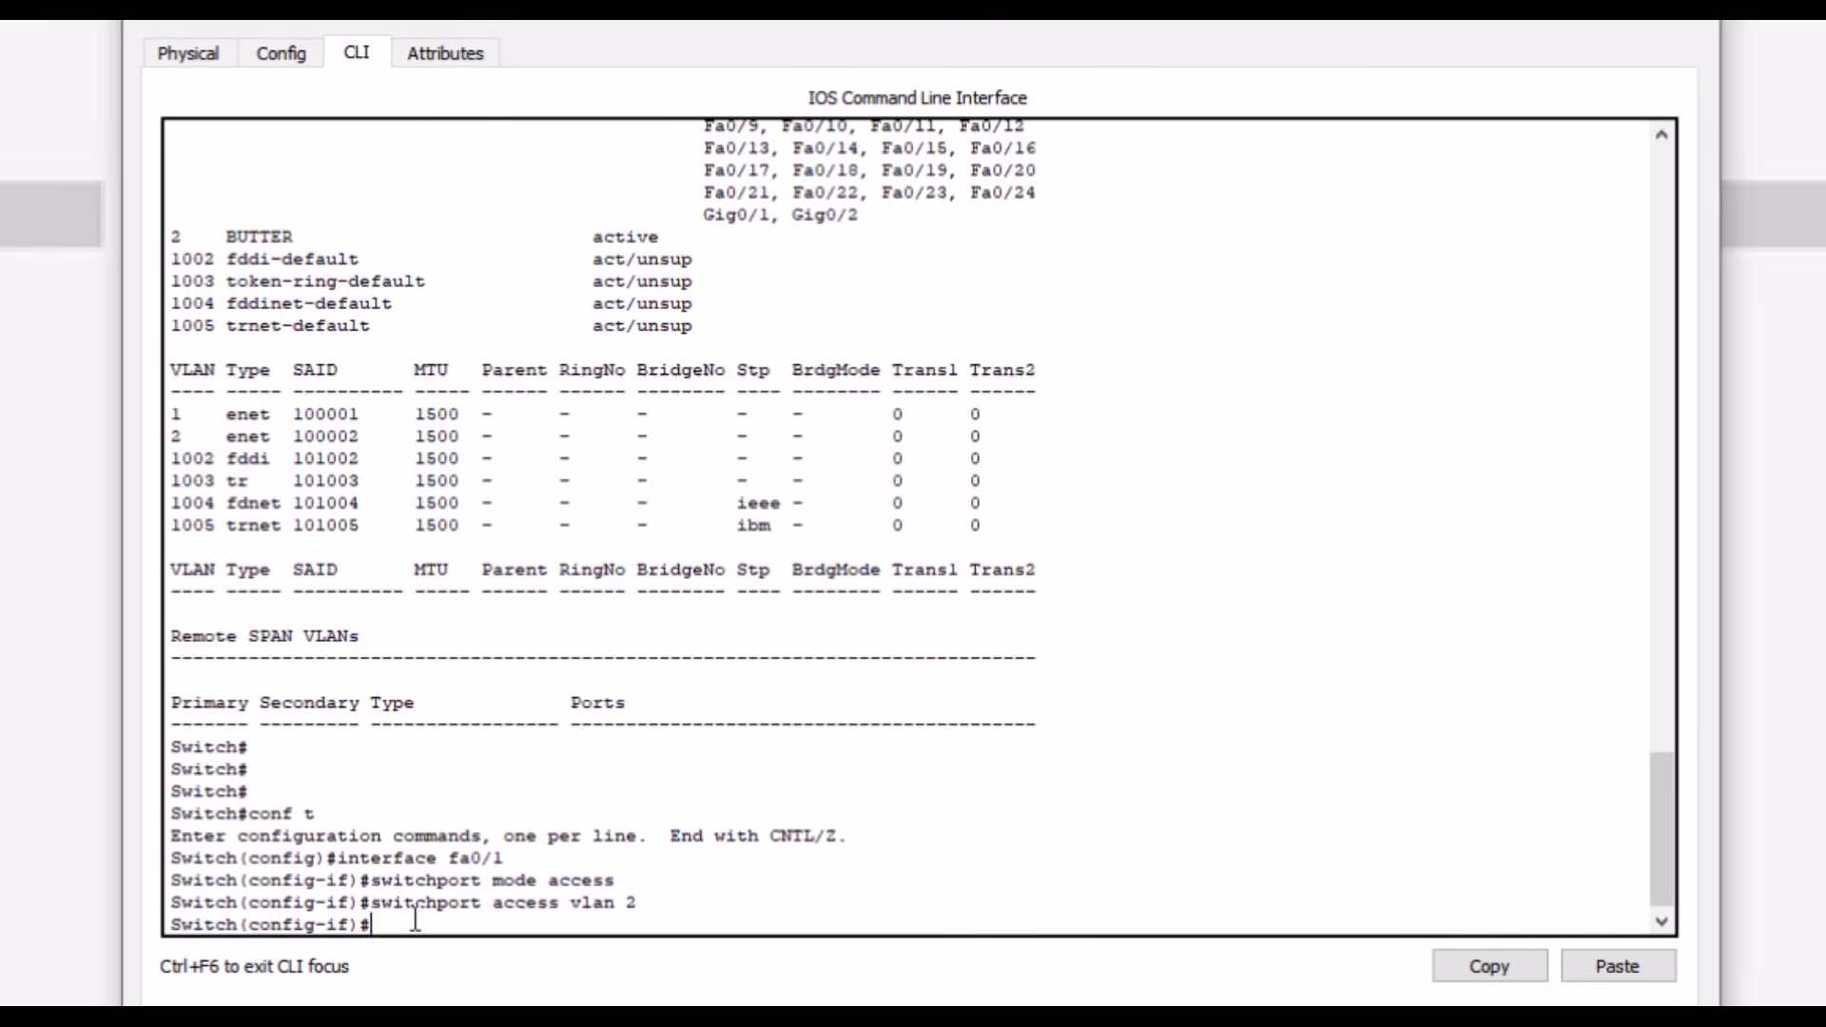
{"action": "type", "text": "end"}
{"action": "key", "text": "Return"}
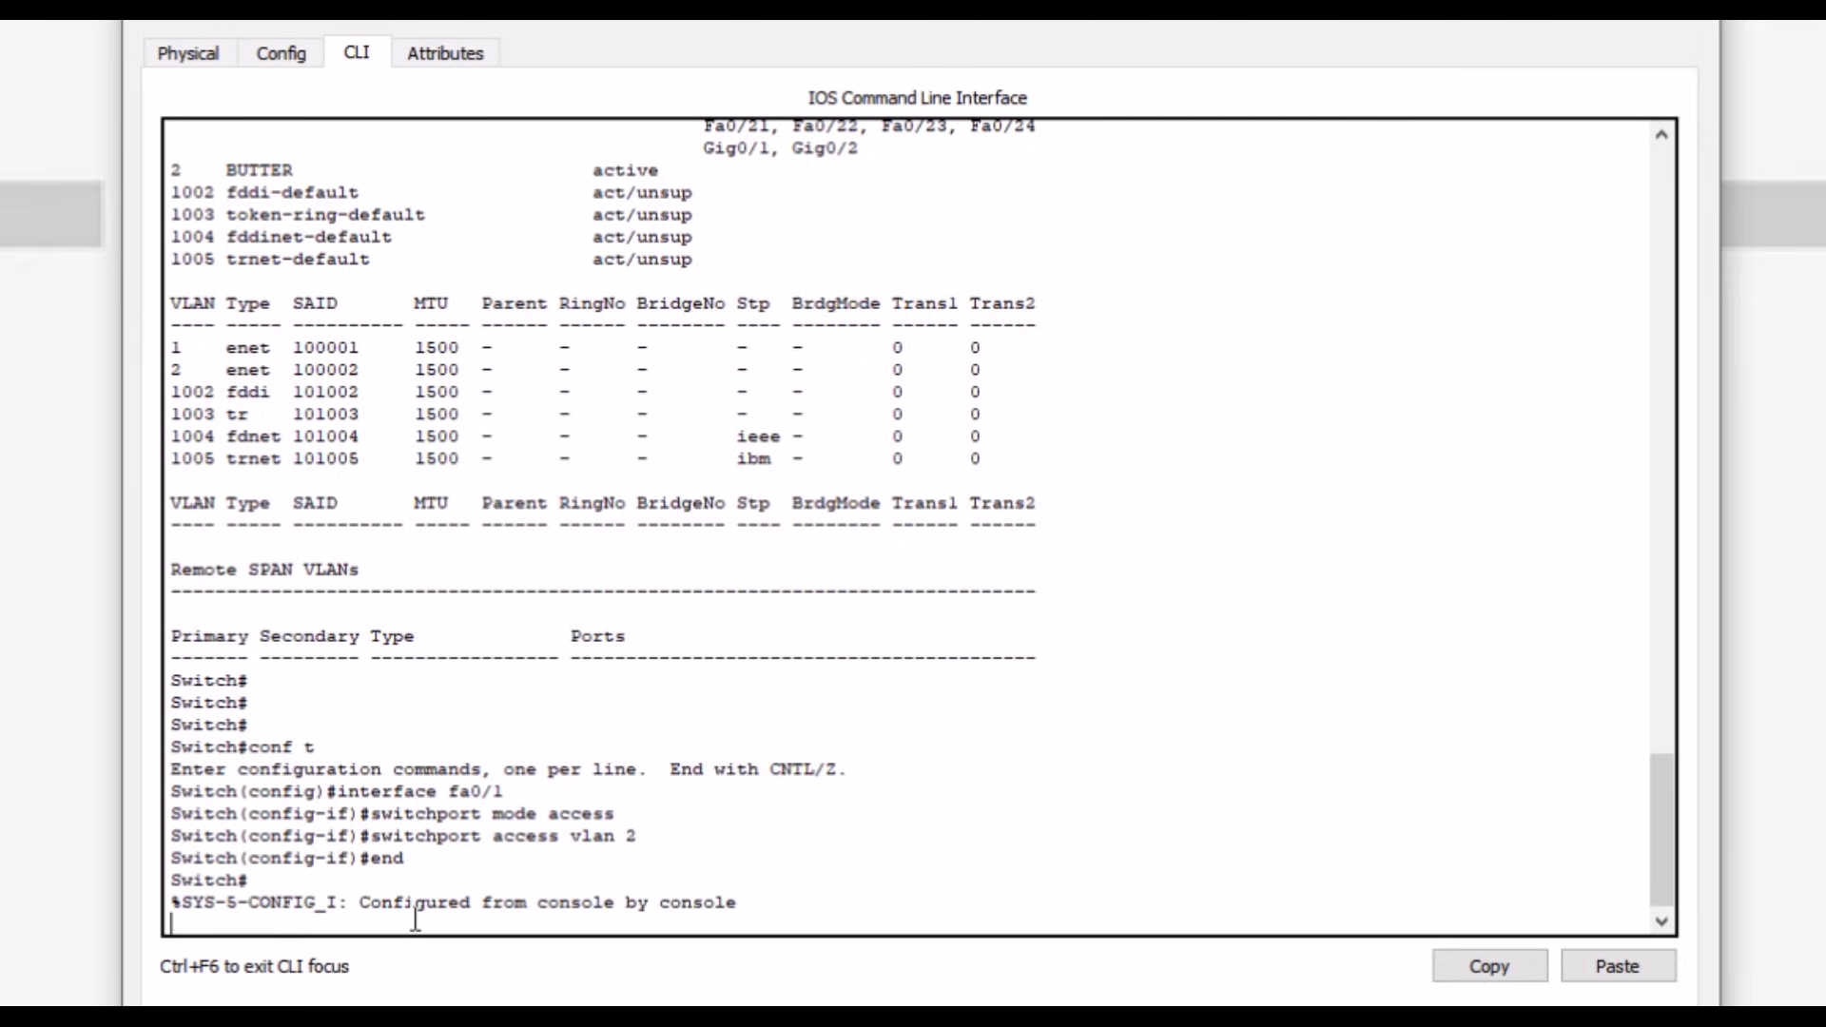
- Run show vlan and highlight Fa0/1 now listed under VLAN 2 BUTTER
{"action": "key", "text": "Return"}
{"action": "key", "text": "Return"}
{"action": "key", "text": "Return"}
{"action": "key", "text": "Return"}
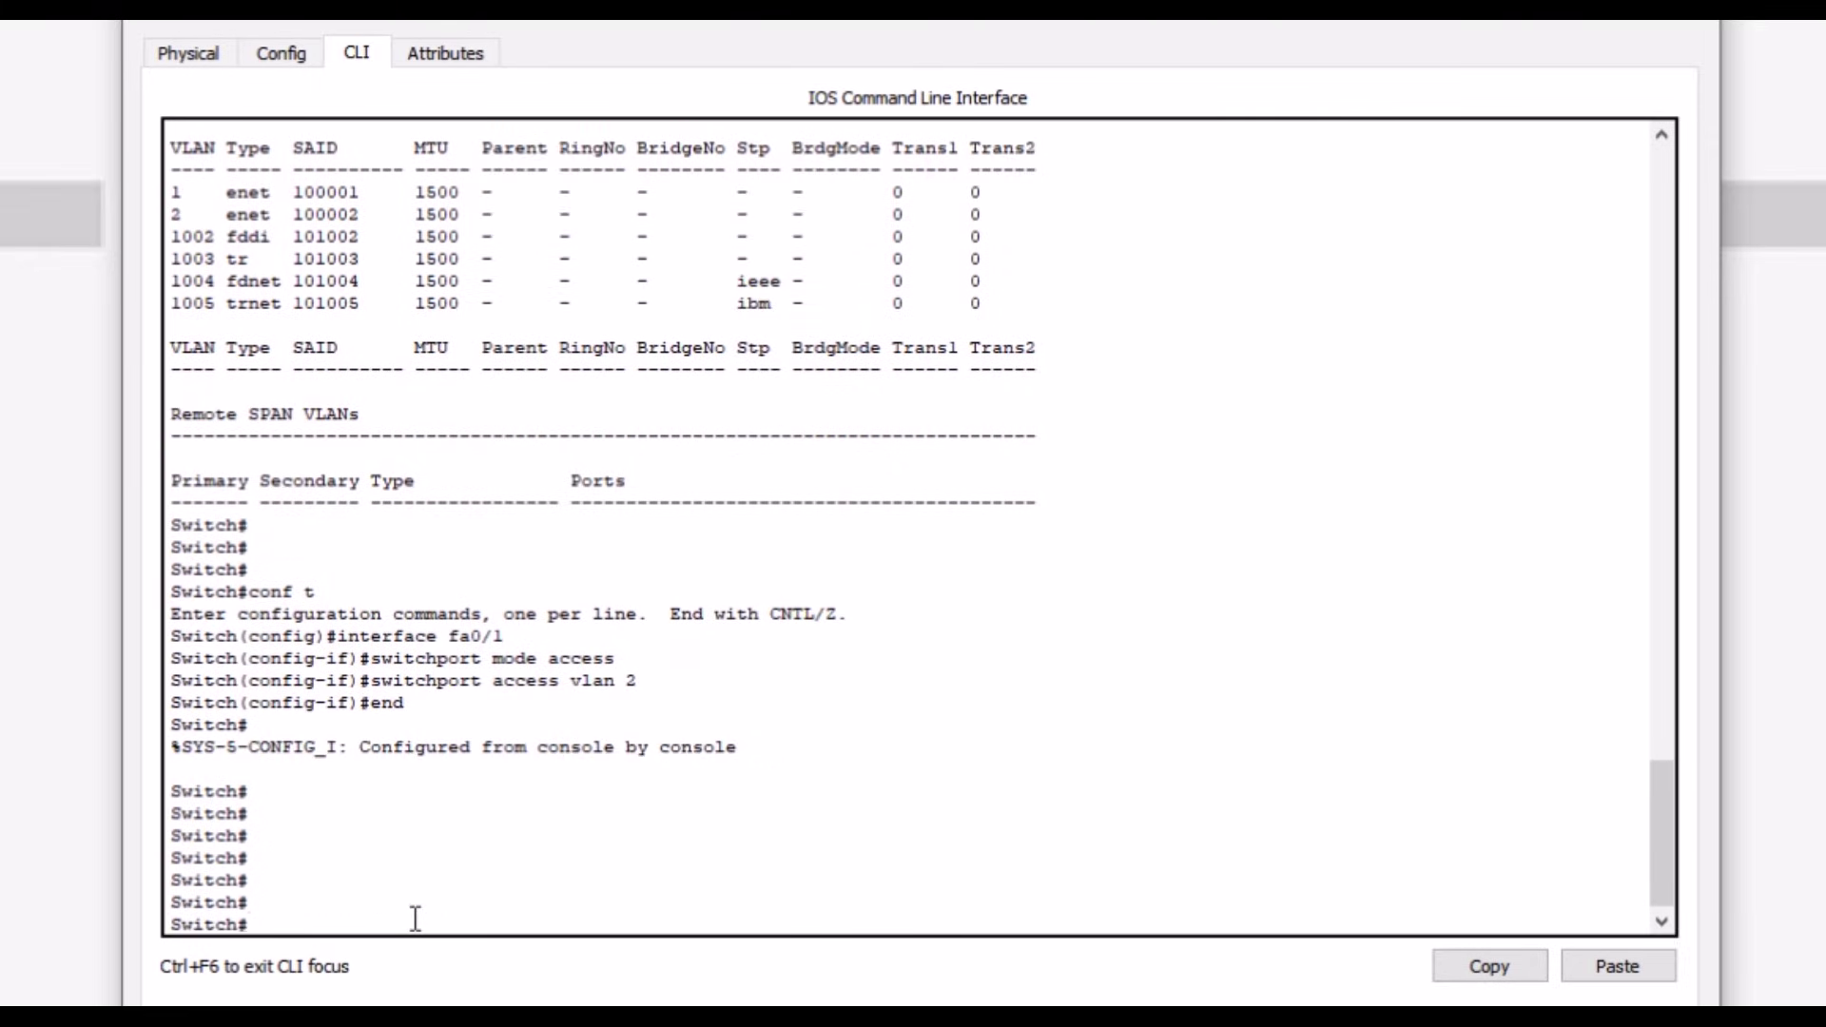
{"action": "type", "text": "show vlan"}
{"action": "key", "text": "Return"}
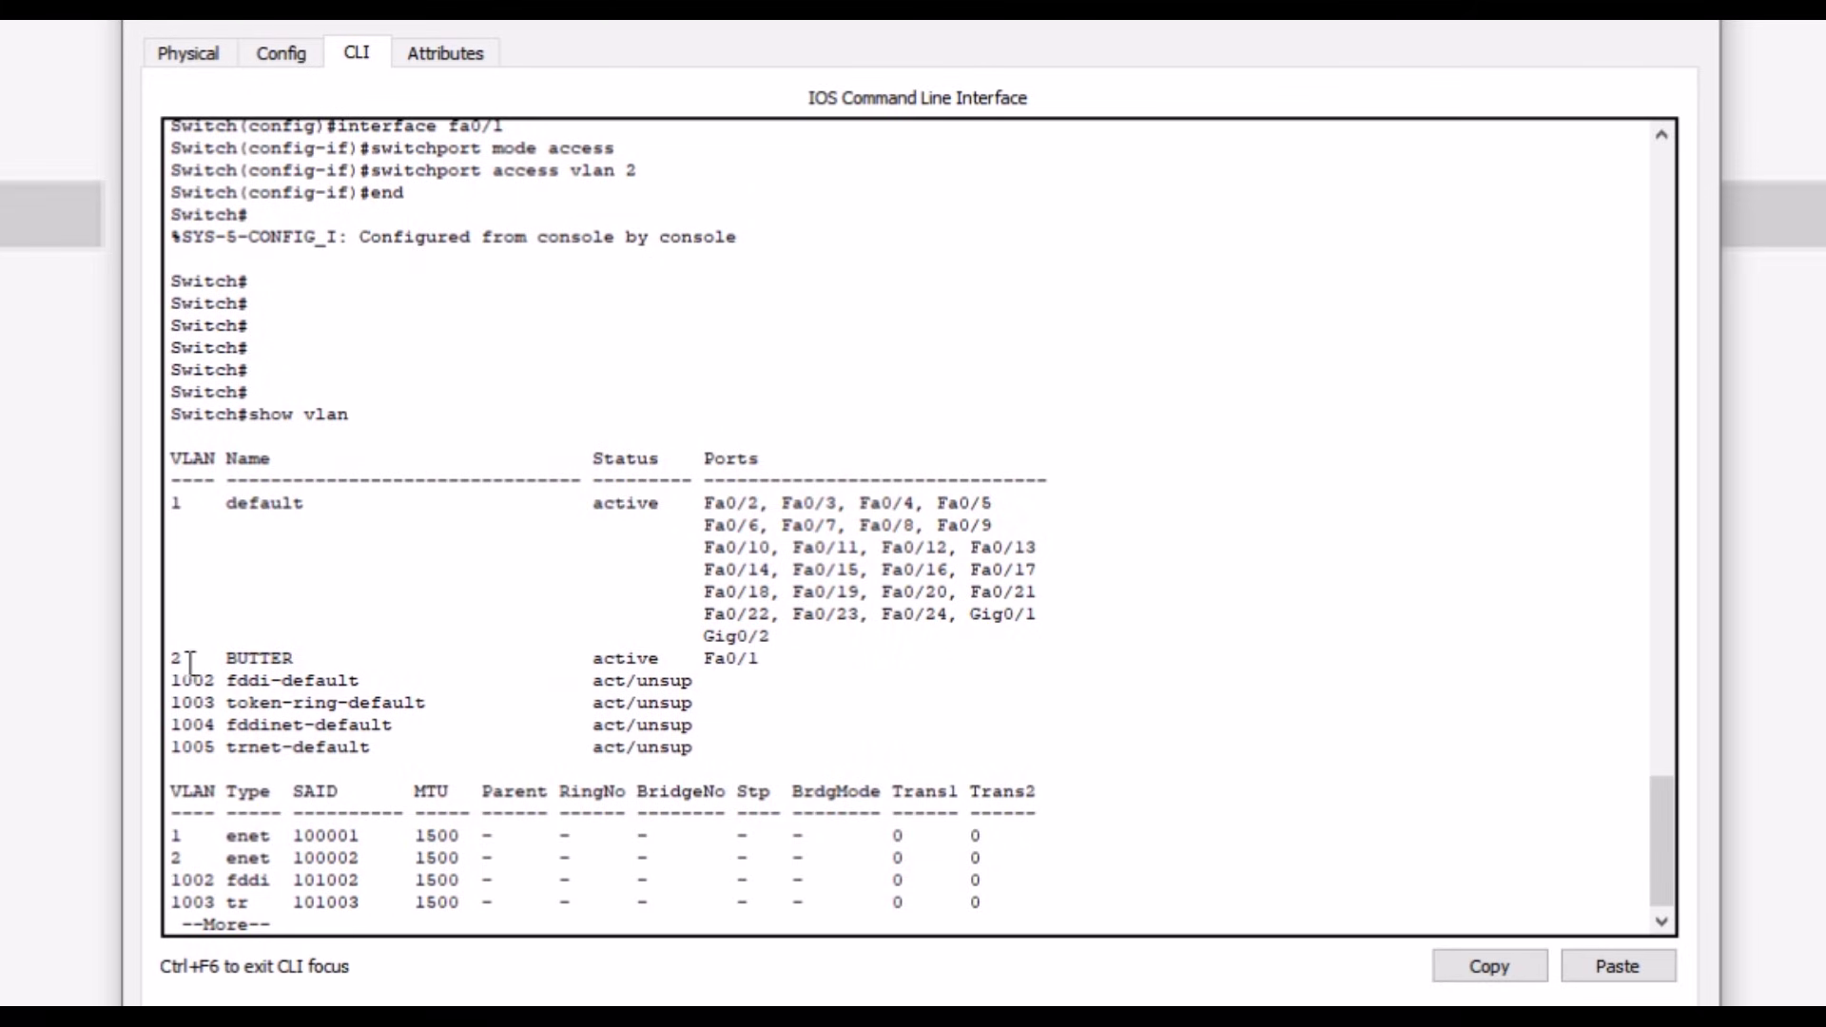
{"action": "left_click_drag", "start_coordinate": [179, 658], "coordinate": [775, 660]}
{"action": "left_click", "coordinate": [712, 658]}
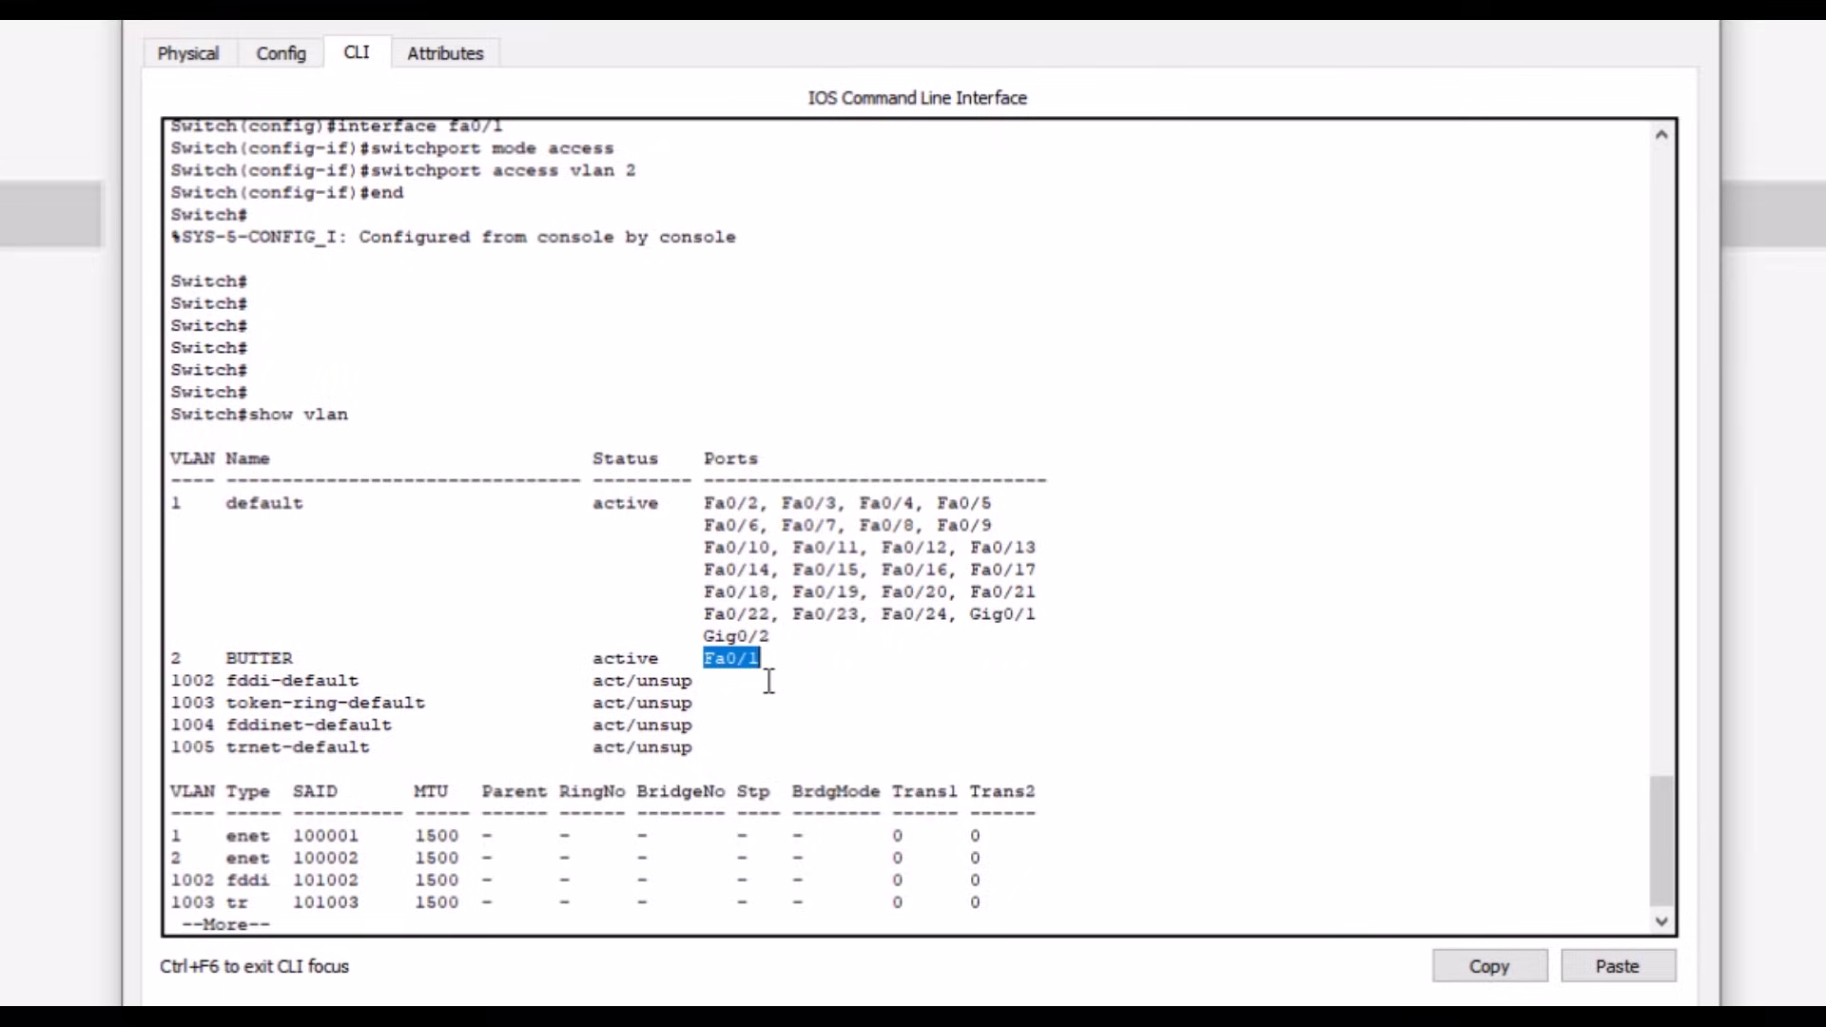